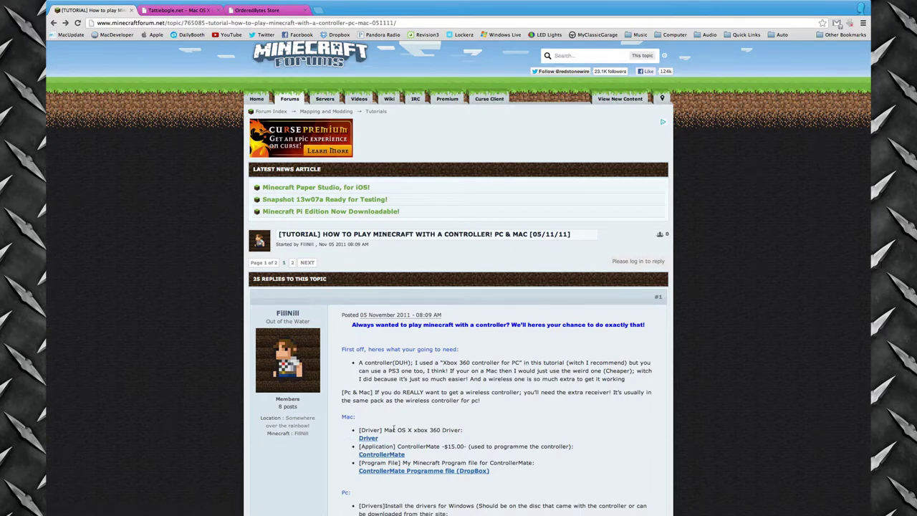
# Step: Review the Tattiebogle driver page and ControllerMate order form, ending back on the Minecraft forum tutorial
pyautogui.click(175, 10)
pyautogui.scroll(8, 336, 195)
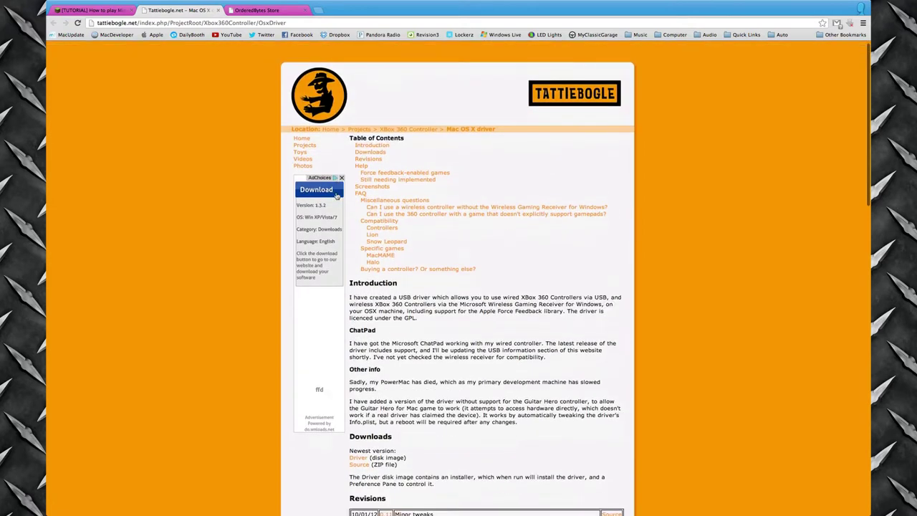
pyautogui.scroll(-3, 309, 321)
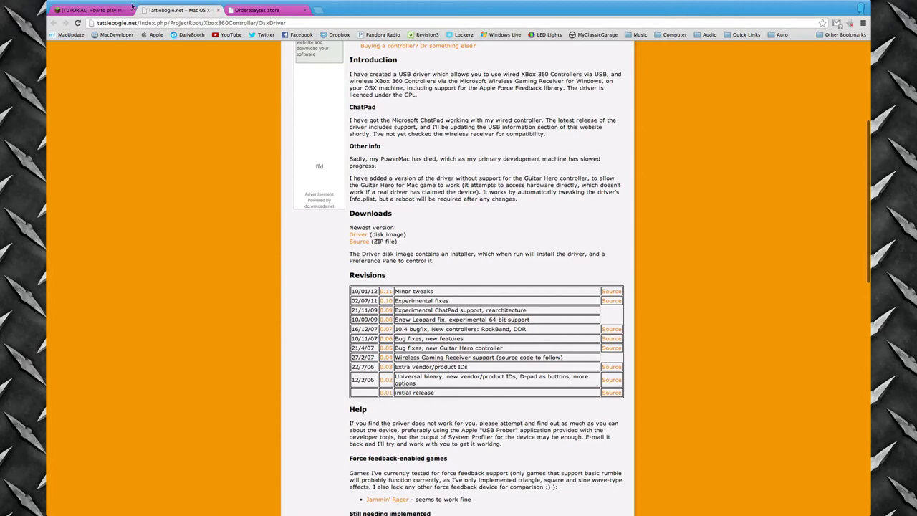
pyautogui.click(256, 11)
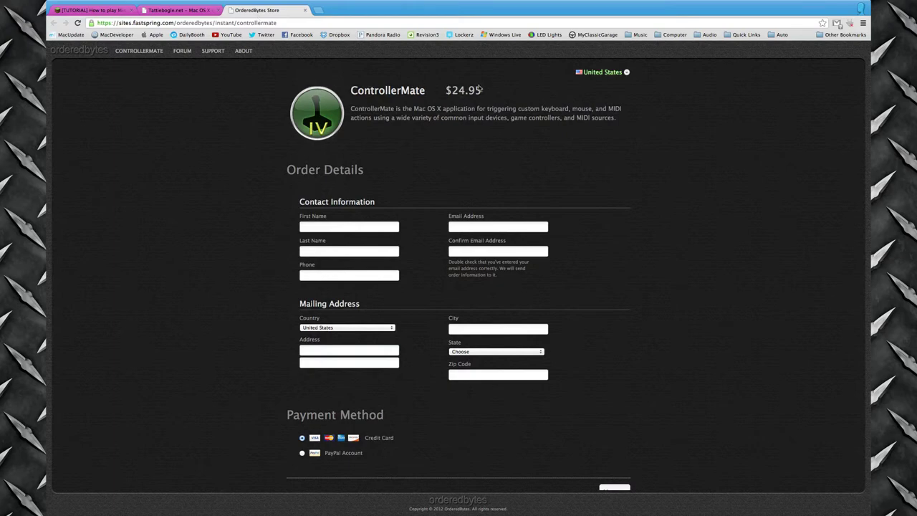
pyautogui.click(98, 9)
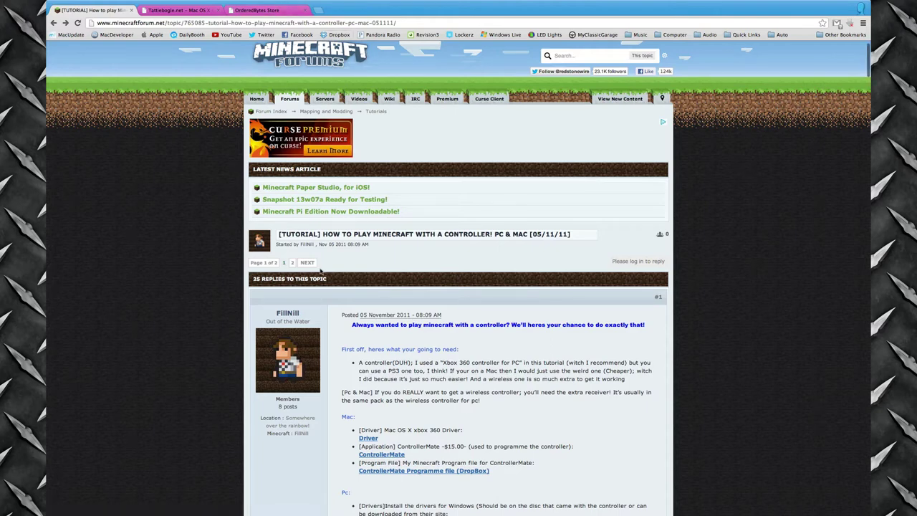
pyautogui.click(254, 11)
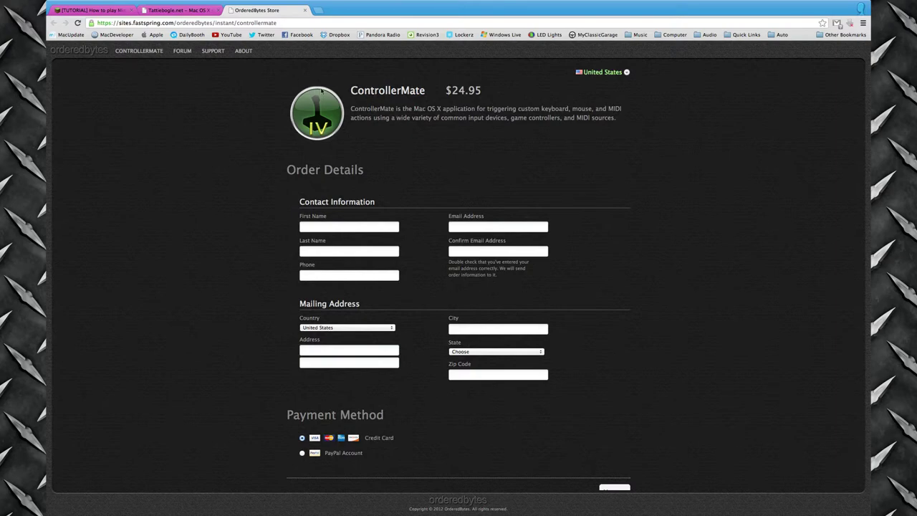
pyautogui.click(93, 10)
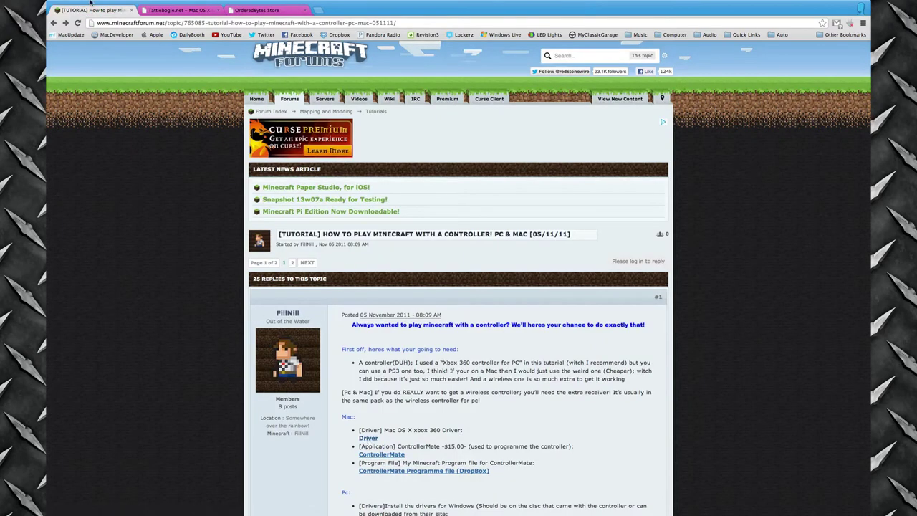
# Step: Mount 360ControllerInstall.dmg from the desktop and open its mounted volume
pyautogui.hotkey('ctrl', 'Left')
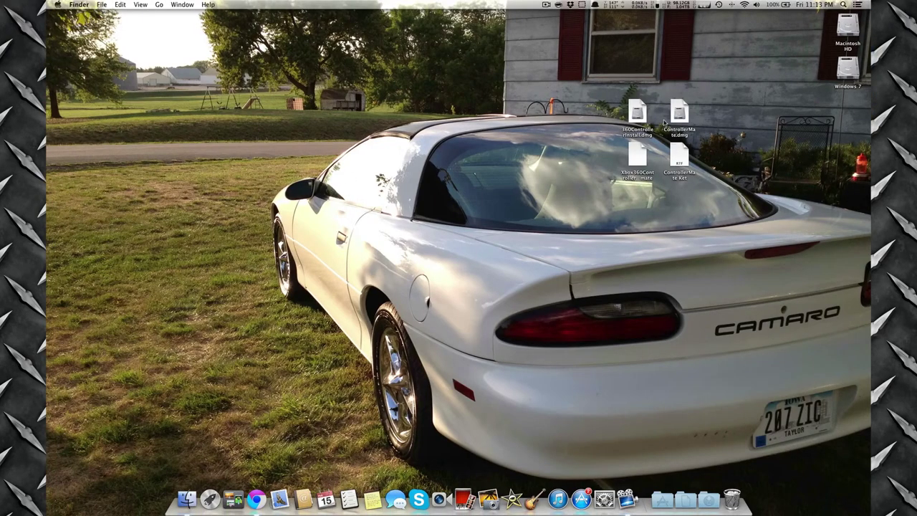
pyautogui.click(639, 111)
pyautogui.doubleClick(638, 111)
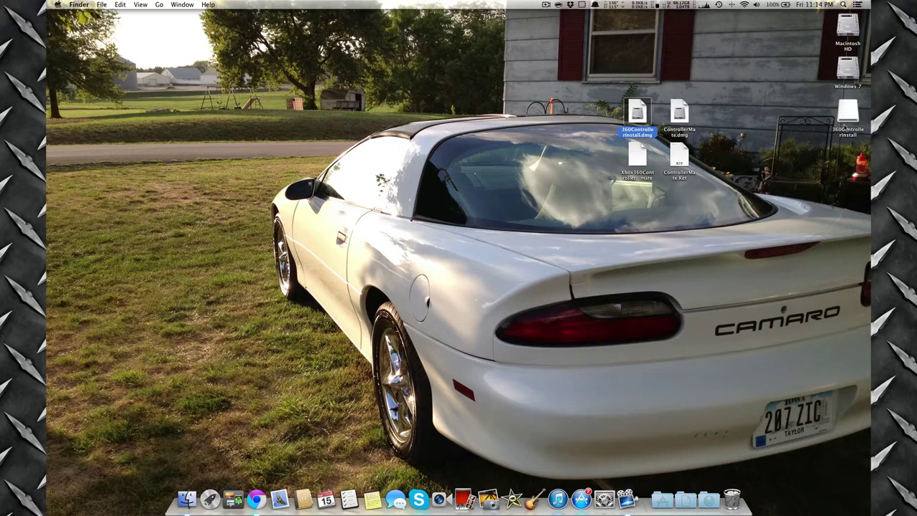
pyautogui.click(846, 121)
pyautogui.doubleClick(846, 121)
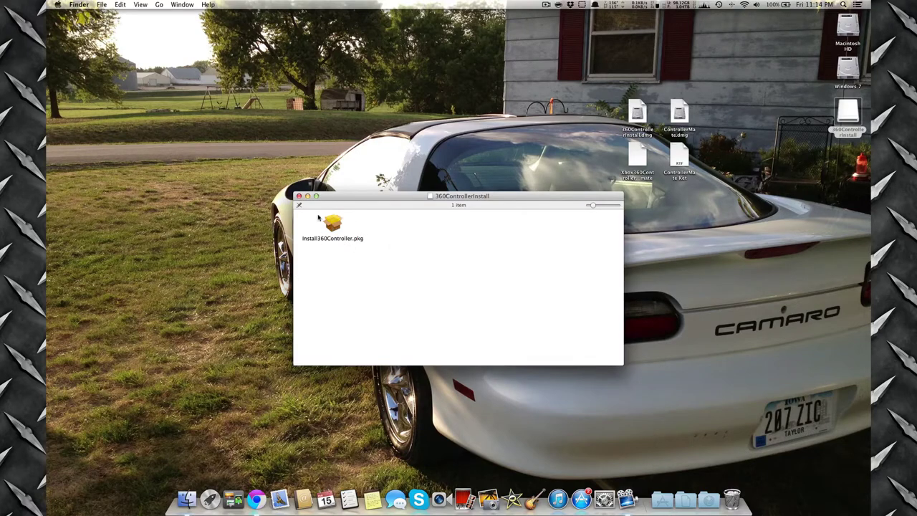
# Step: Launch Install360Controller.pkg and continue through the introduction to agree to the licence
pyautogui.click(334, 230)
pyautogui.doubleClick(333, 226)
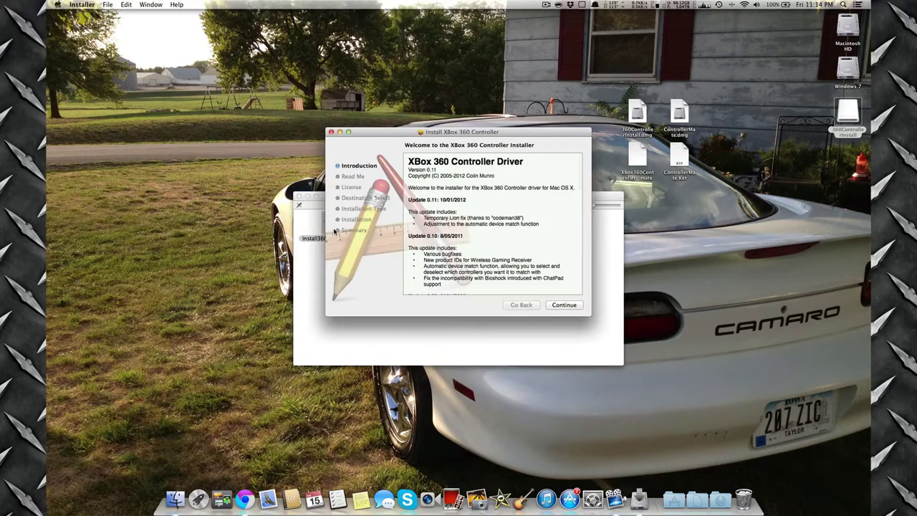
pyautogui.scroll(-5, 488, 259)
pyautogui.scroll(6, 480, 220)
pyautogui.click(559, 306)
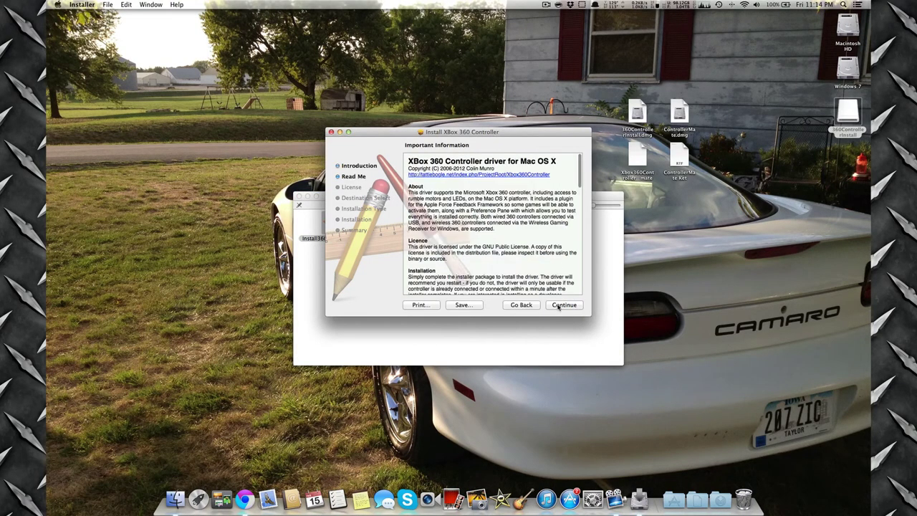
pyautogui.click(559, 306)
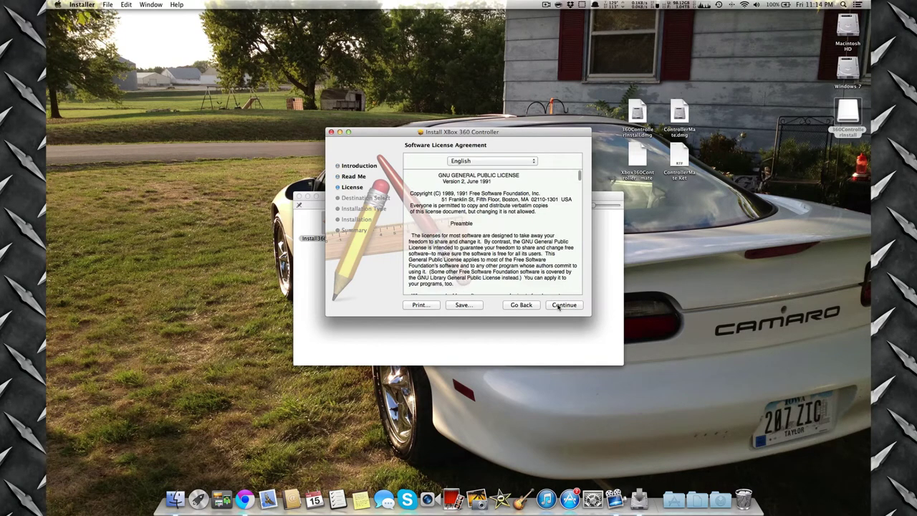
pyautogui.click(559, 306)
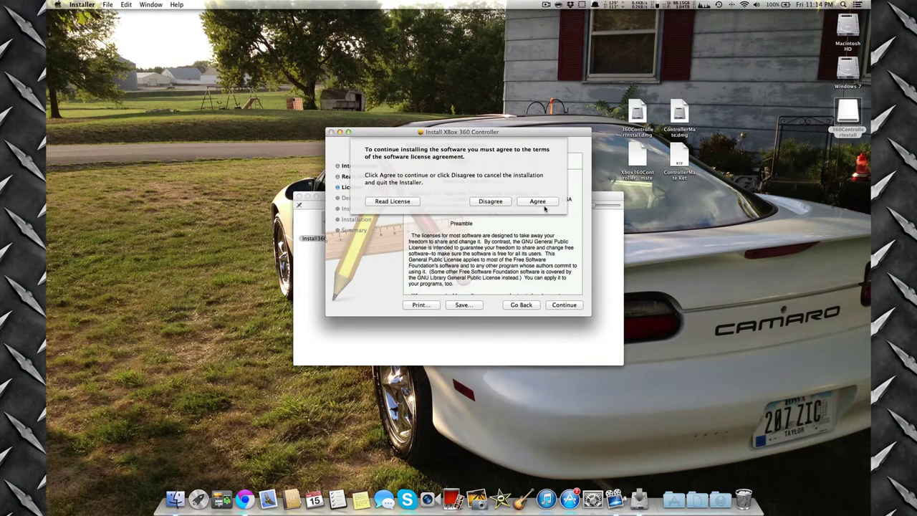
pyautogui.click(544, 206)
# Step: Start the driver installation and authorise it with the account password, re-entering it once
pyautogui.click(564, 306)
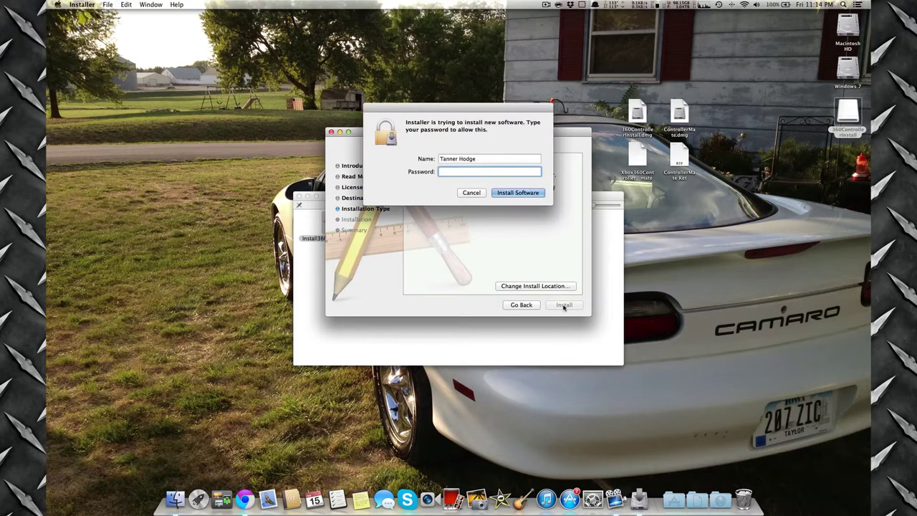
pyautogui.write('••••••••••')
pyautogui.press('Return')
pyautogui.write('••••••')
pyautogui.press('Return')
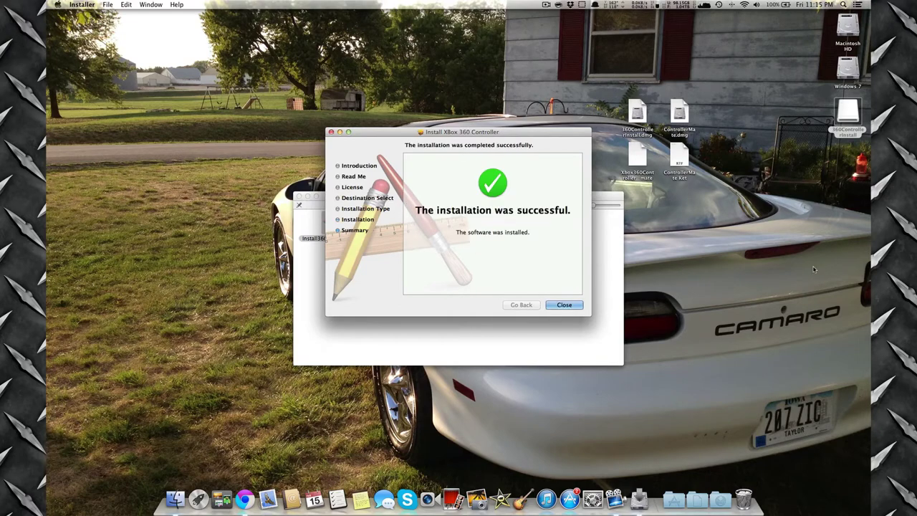
# Step: Close the finished installer, open the Xbox 360 Controllers pane in System Preferences and check the Device list
pyautogui.click(564, 304)
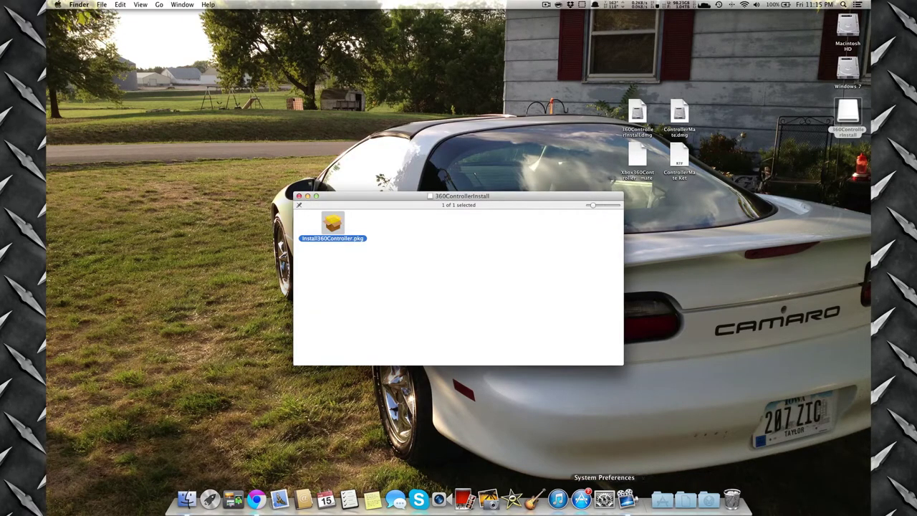
pyautogui.click(604, 498)
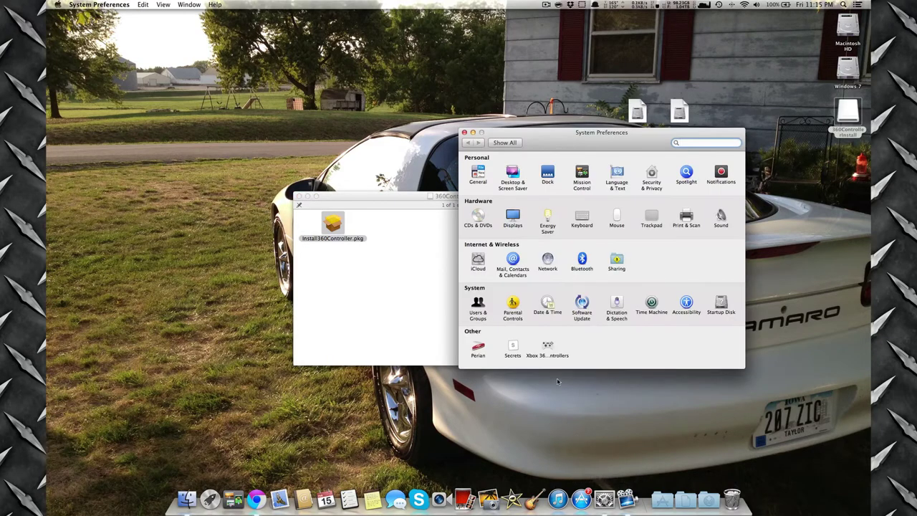
pyautogui.click(548, 347)
pyautogui.click(555, 165)
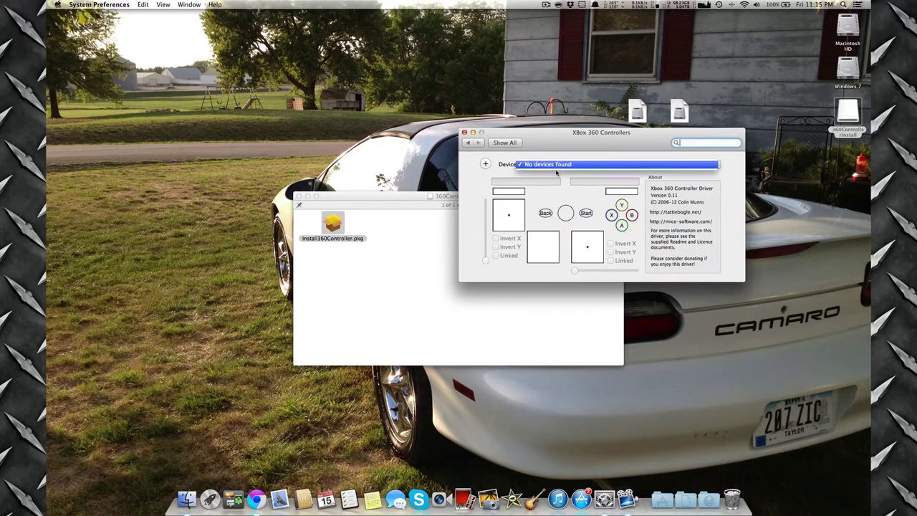
pyautogui.click(556, 165)
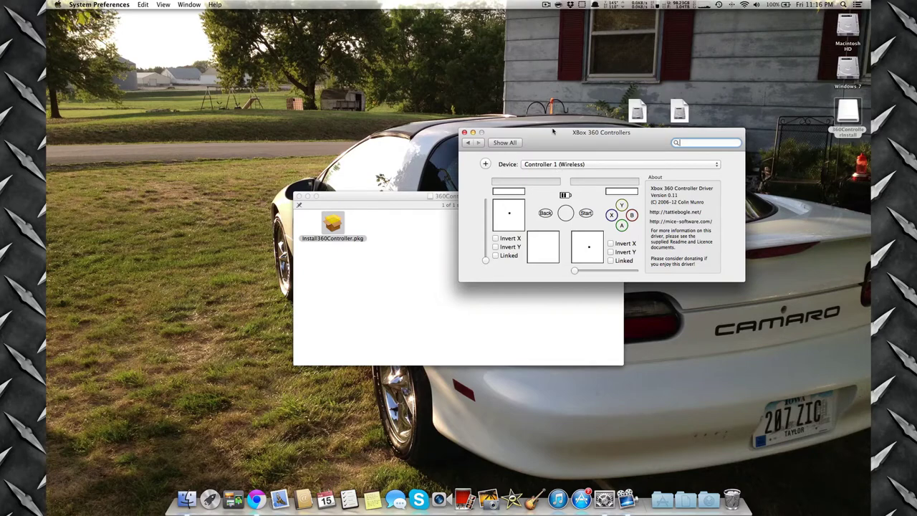
# Step: Eject the 360ControllerInstall volume and drag 360ControllerInstall.dmg to the Trash
pyautogui.moveTo(577, 129); pyautogui.dragTo(230, 38)
pyautogui.rightClick(444, 240)
pyautogui.click(459, 245)
pyautogui.press('super+e')
pyautogui.moveTo(637, 115); pyautogui.dragTo(732, 499)
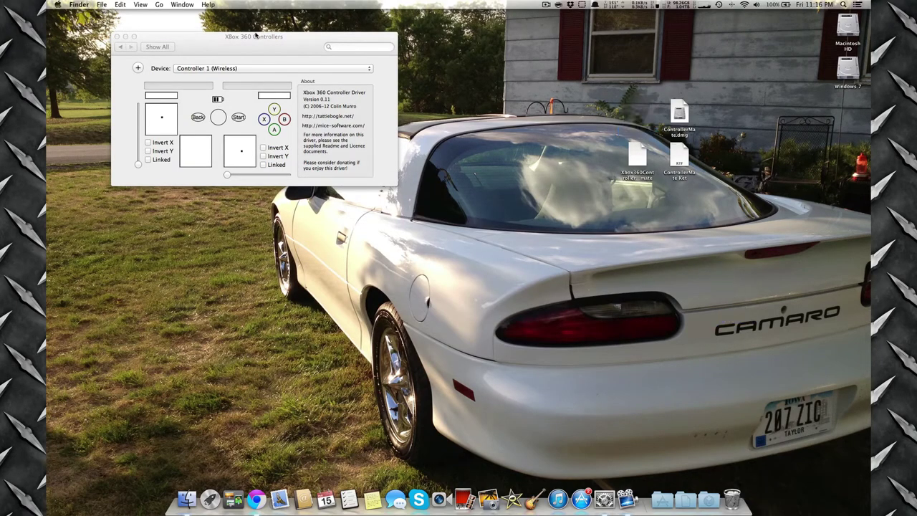
# Step: Raise the left stick slider in the Xbox 360 Controllers pane and quit System Preferences
pyautogui.moveTo(270, 50); pyautogui.dragTo(411, 207)
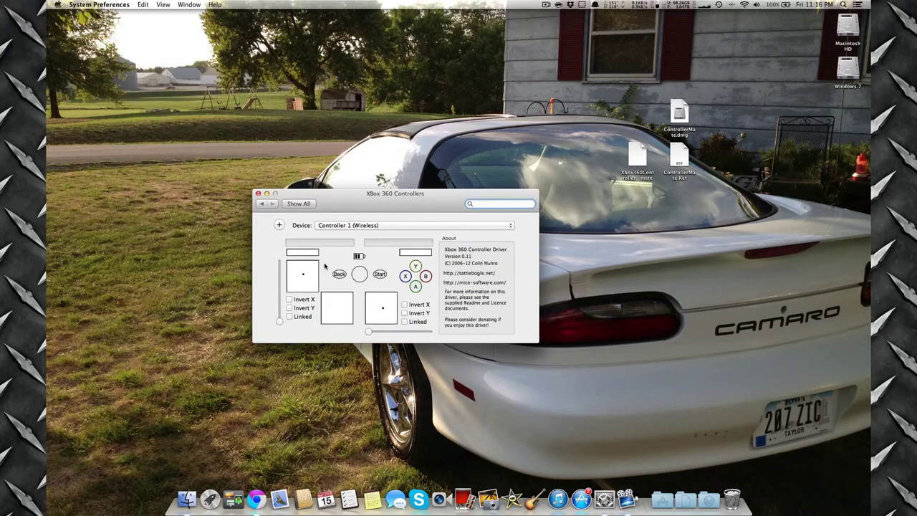
pyautogui.moveTo(280, 321); pyautogui.dragTo(270, 349)
pyautogui.click(101, 4)
pyautogui.click(103, 71)
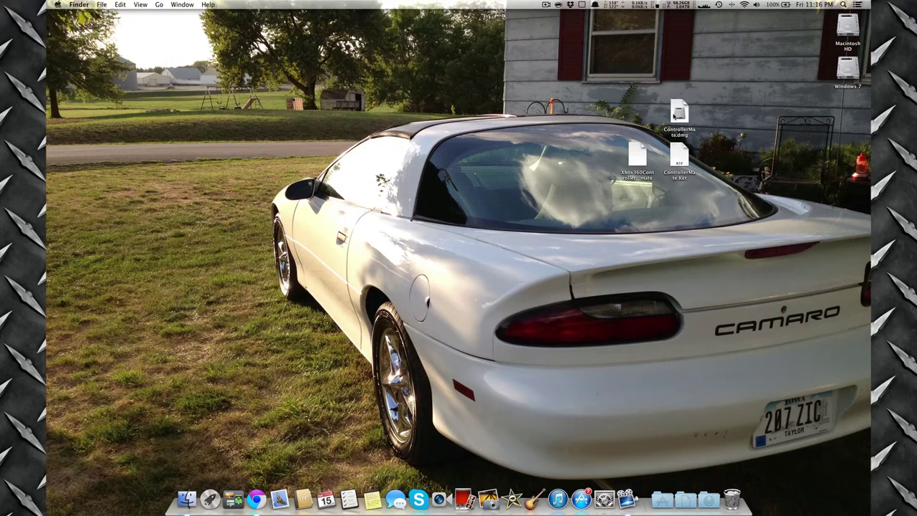
# Step: Mount ControllerMate.dmg, open its volume, and launch the ControllerMate installer package
pyautogui.doubleClick(677, 113)
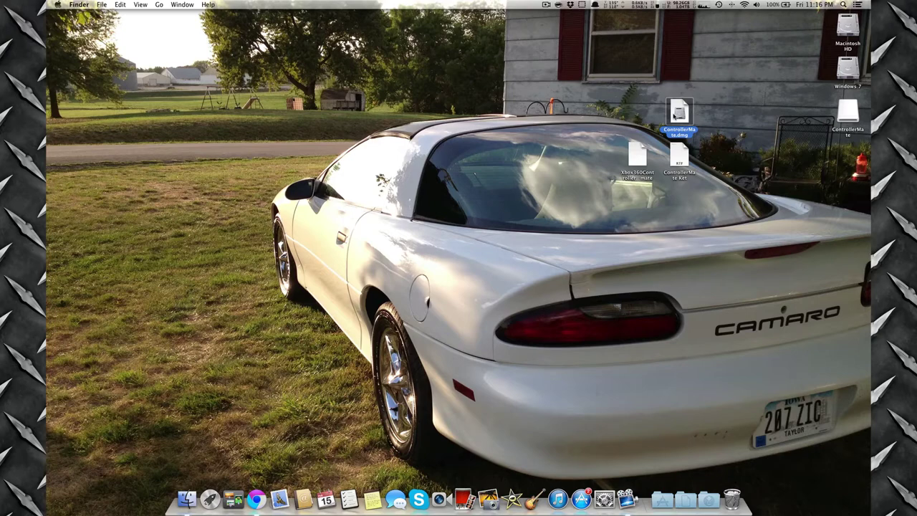
pyautogui.doubleClick(853, 117)
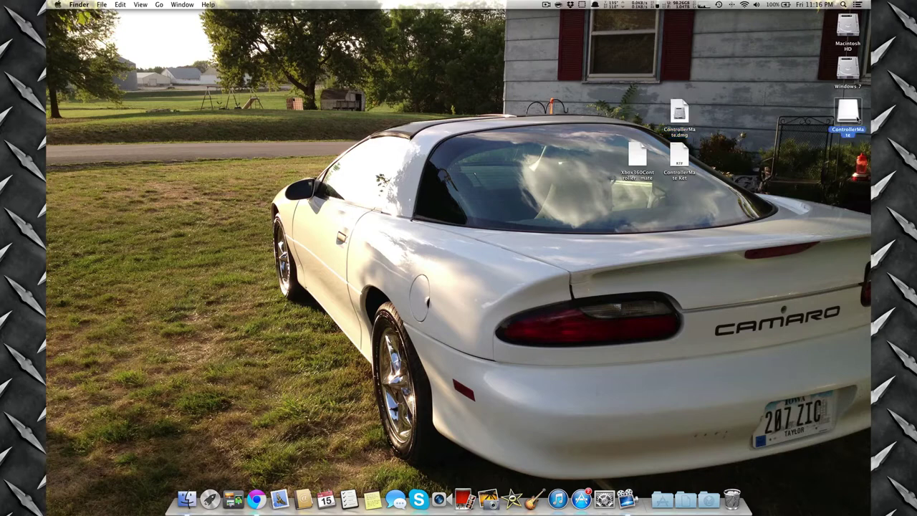
pyautogui.click(296, 83)
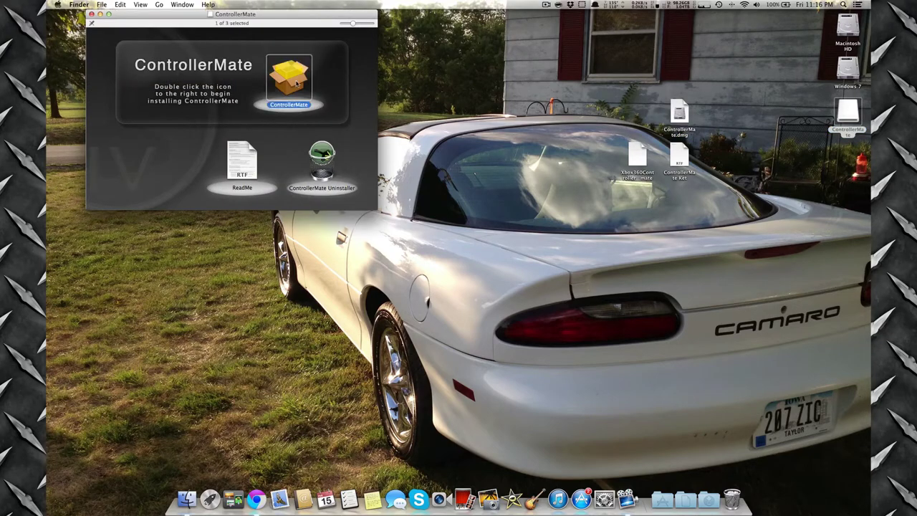
pyautogui.doubleClick(296, 83)
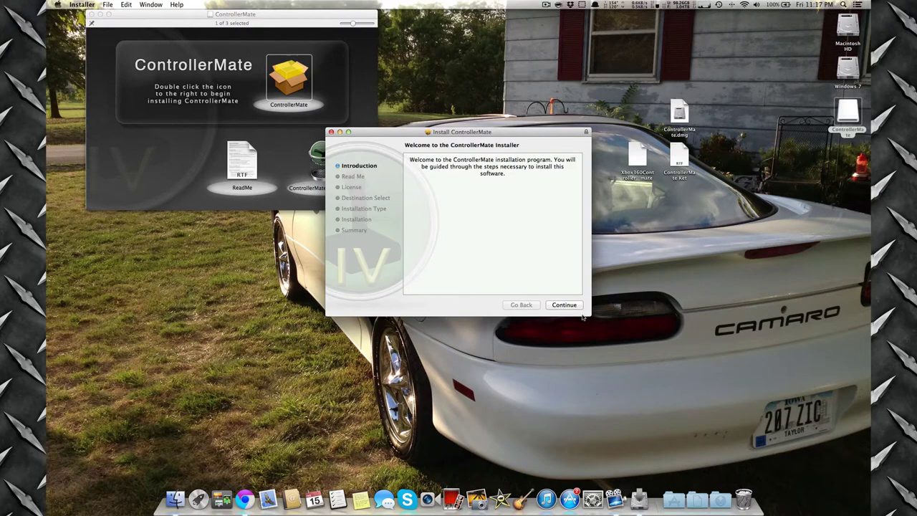
# Step: Agree to the licence, install on Macintosh HD with the admin password, and accept the required restart
pyautogui.click(576, 306)
pyautogui.click(575, 307)
pyautogui.click(575, 307)
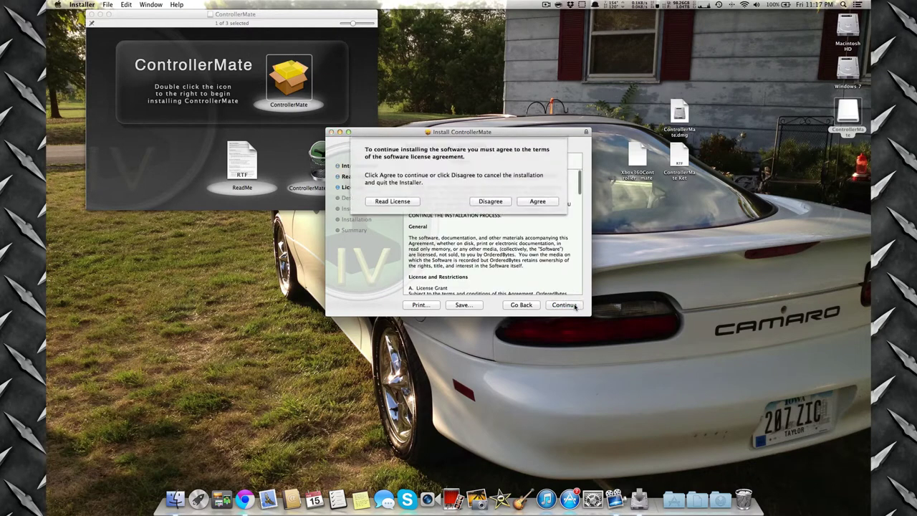
pyautogui.click(538, 201)
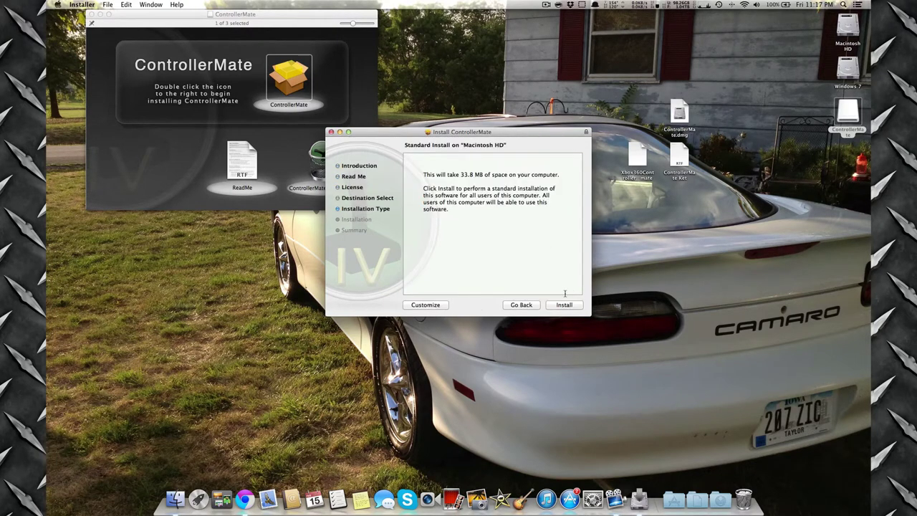
pyautogui.click(566, 305)
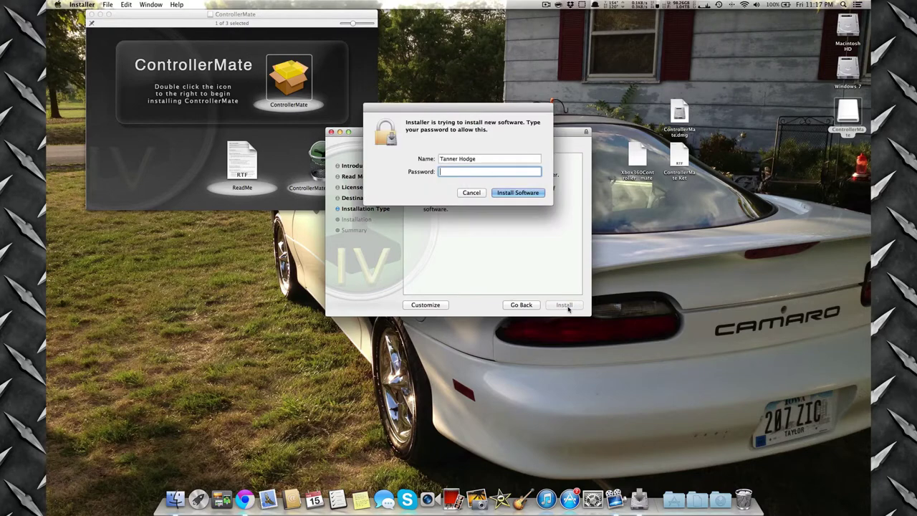
pyautogui.write('•••••••')
pyautogui.press('Return')
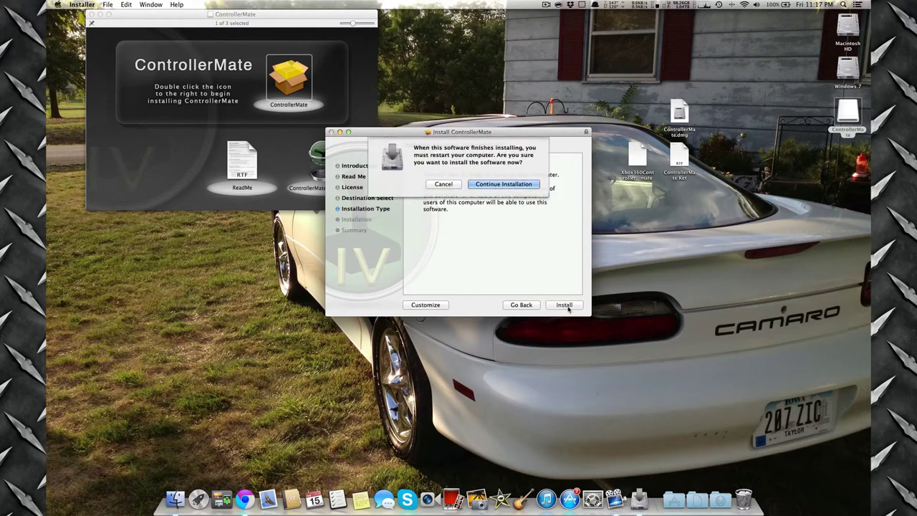
pyautogui.press('Return')
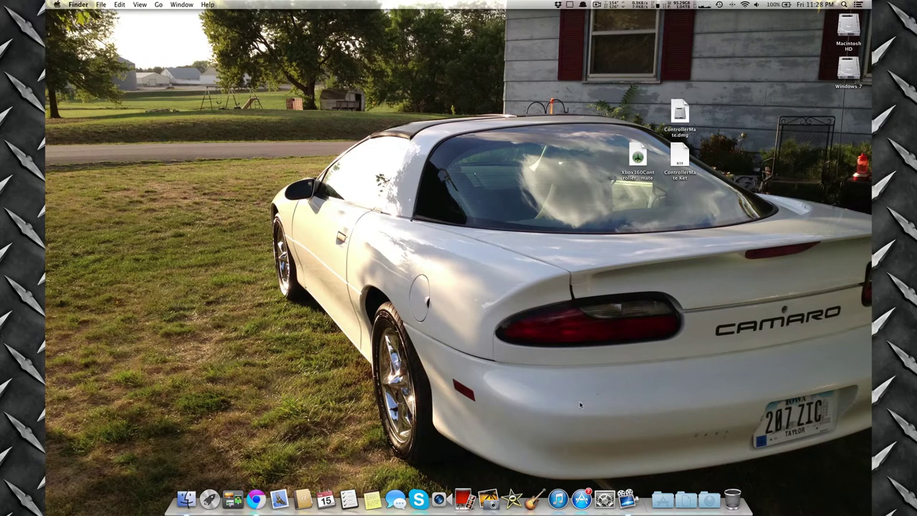
# Step: Launch ControllerMate from the Applications stack and view its Not Registered notice
pyautogui.click(663, 500)
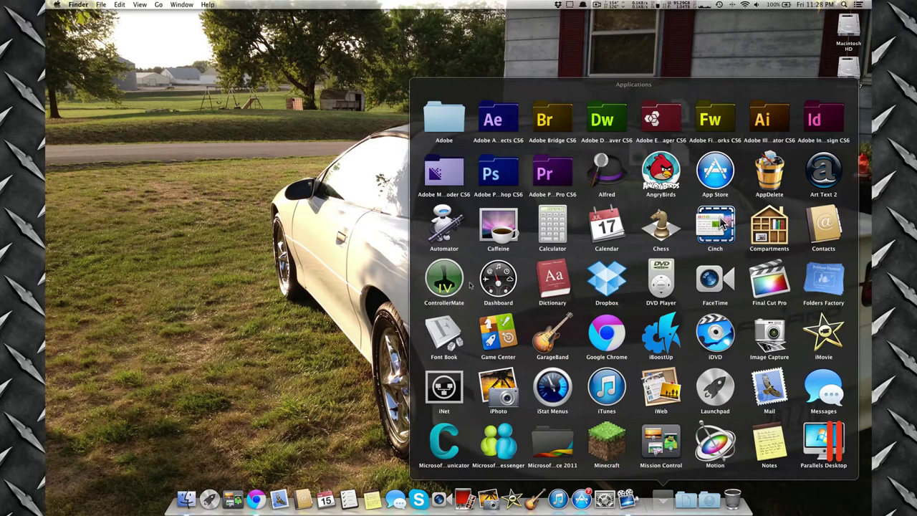
pyautogui.click(456, 272)
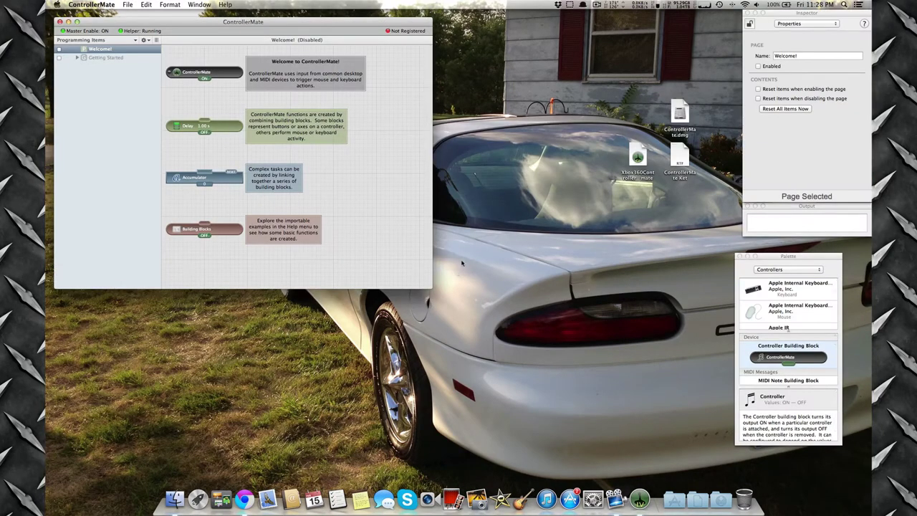
pyautogui.click(408, 31)
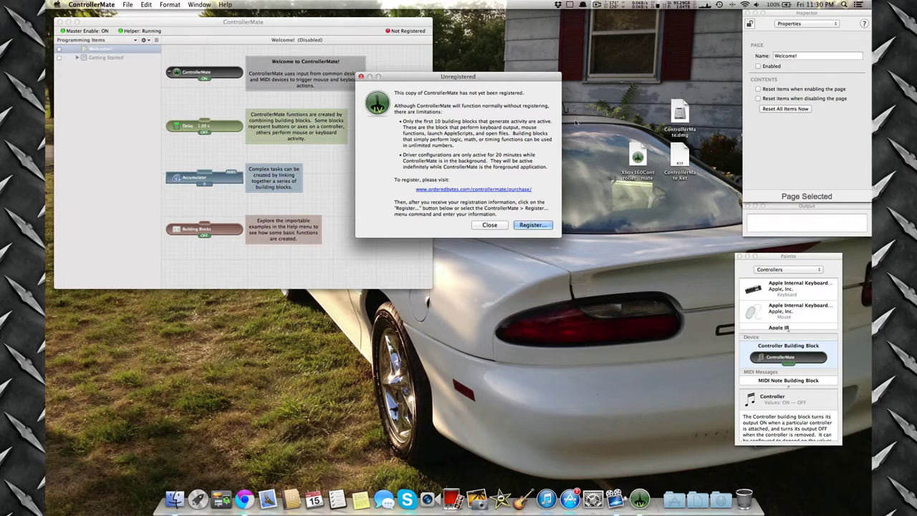
# Step: Register ControllerMate with the registration name and product key, then confirm version 4.6.2 in About
pyautogui.click(548, 226)
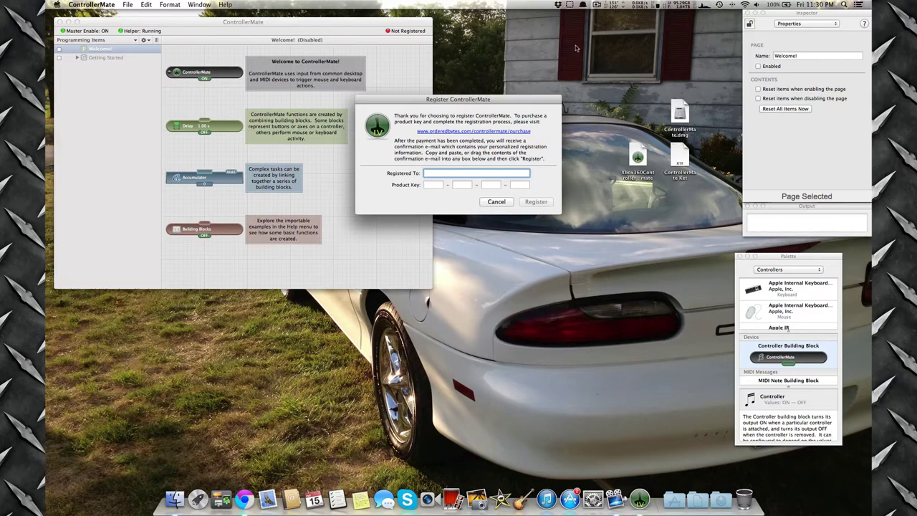
pyautogui.click(596, 5)
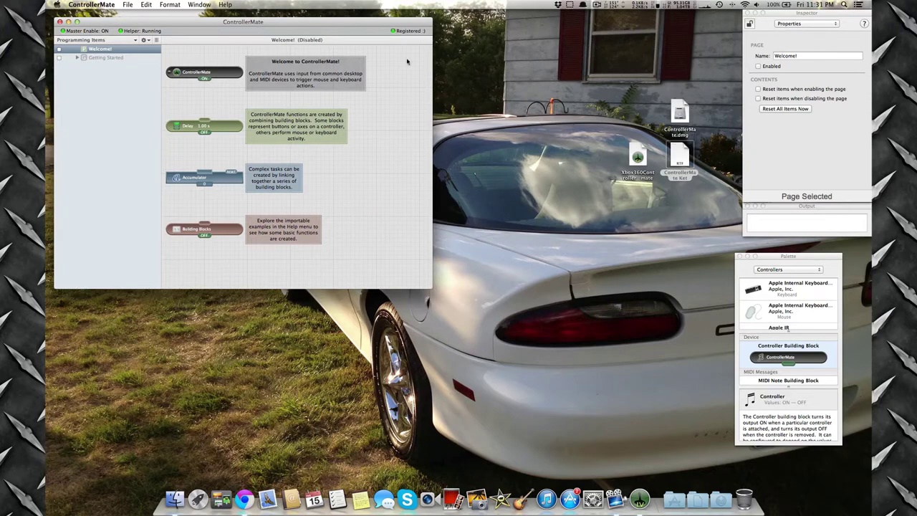
pyautogui.click(406, 31)
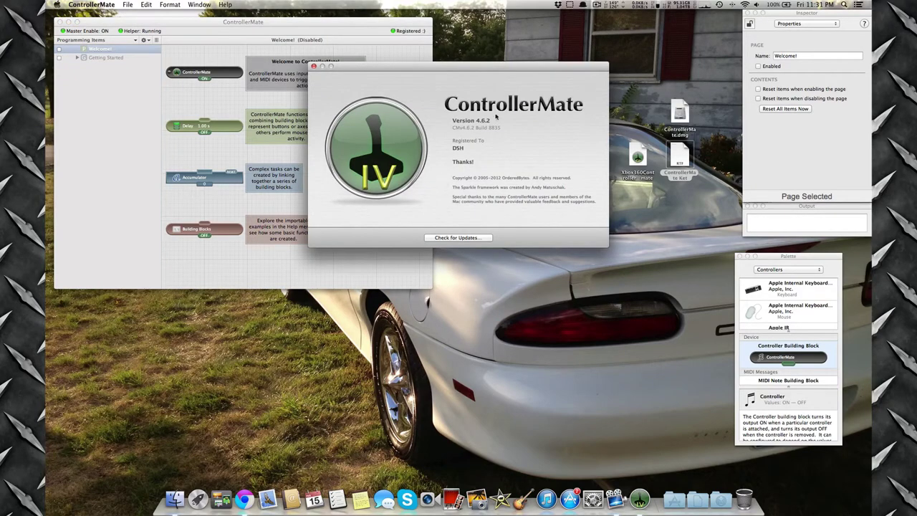
pyautogui.click(313, 66)
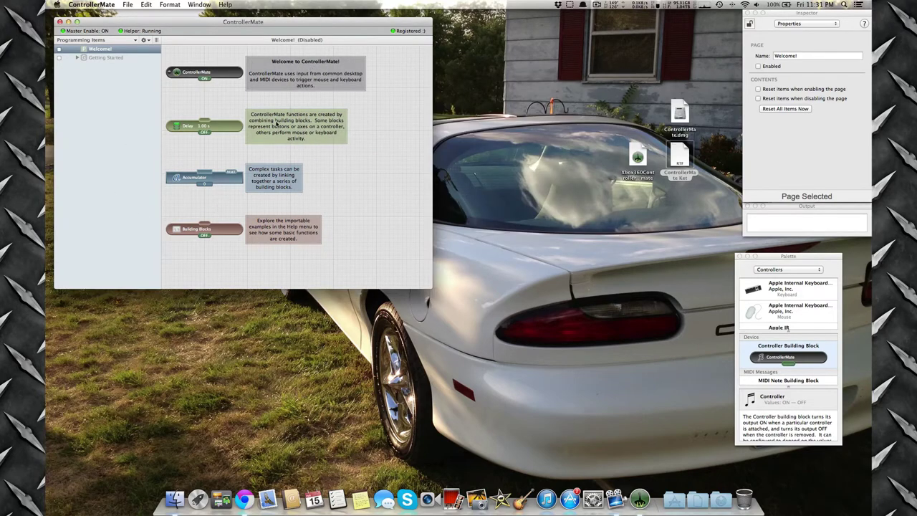
# Step: Import Xbox360ControllerProgramming4Minecraft.cmate from the Desktop through File > Import
pyautogui.click(124, 5)
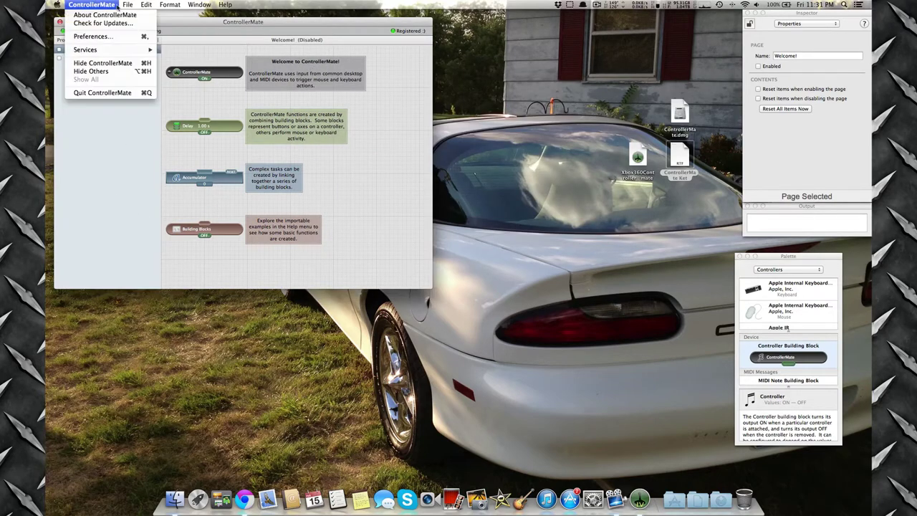
pyautogui.click(131, 31)
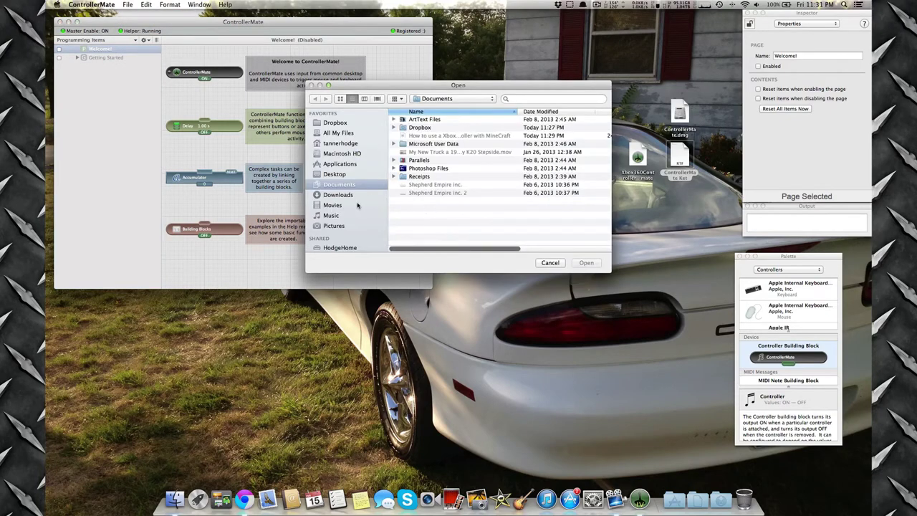
pyautogui.click(335, 174)
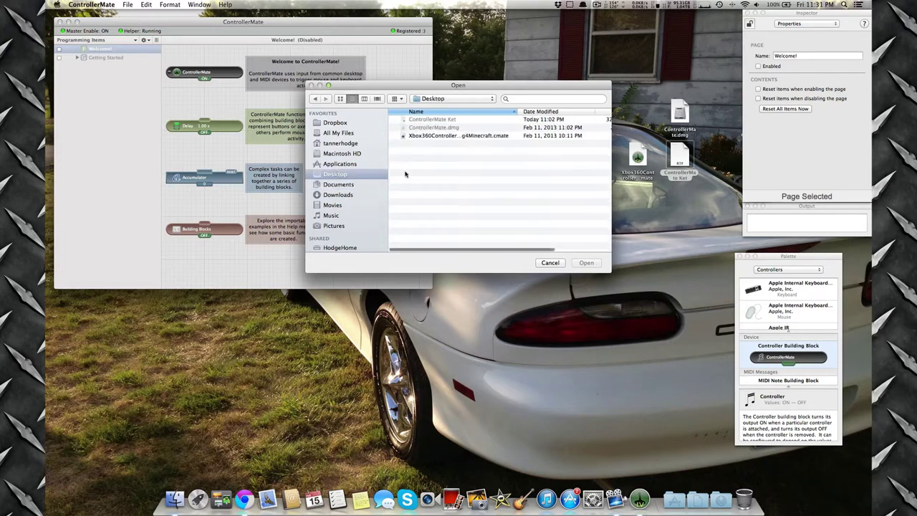
pyautogui.click(422, 139)
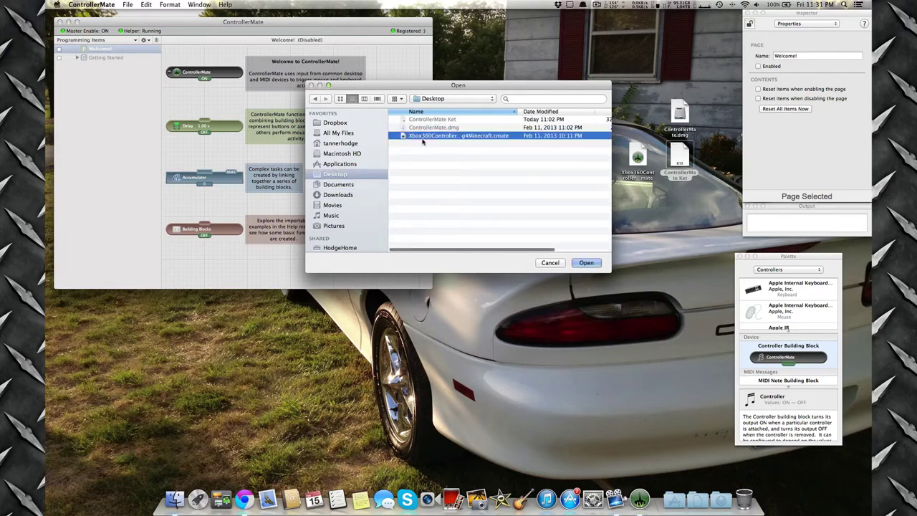
pyautogui.click(584, 263)
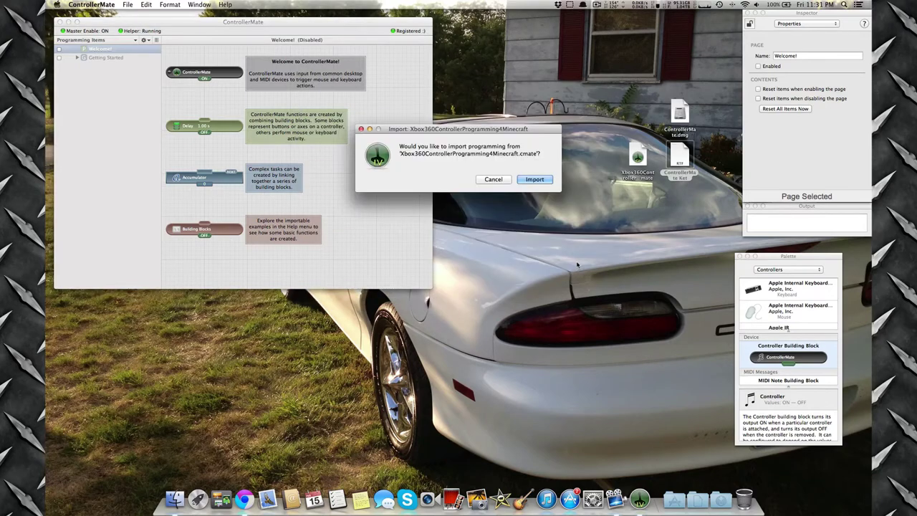
pyautogui.click(534, 180)
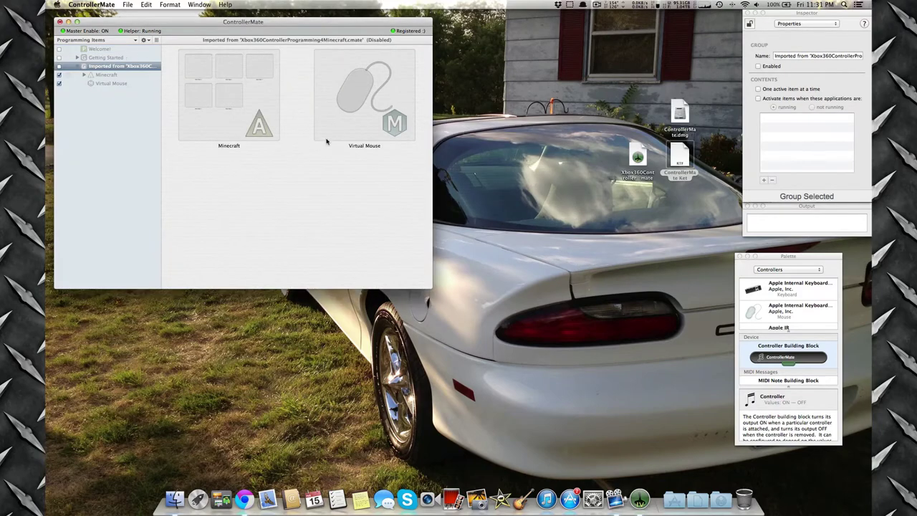
# Step: Expand the Minecraft group and tick Imported from to enable Minecraft and Virtual Mouse
pyautogui.click(133, 92)
pyautogui.click(100, 84)
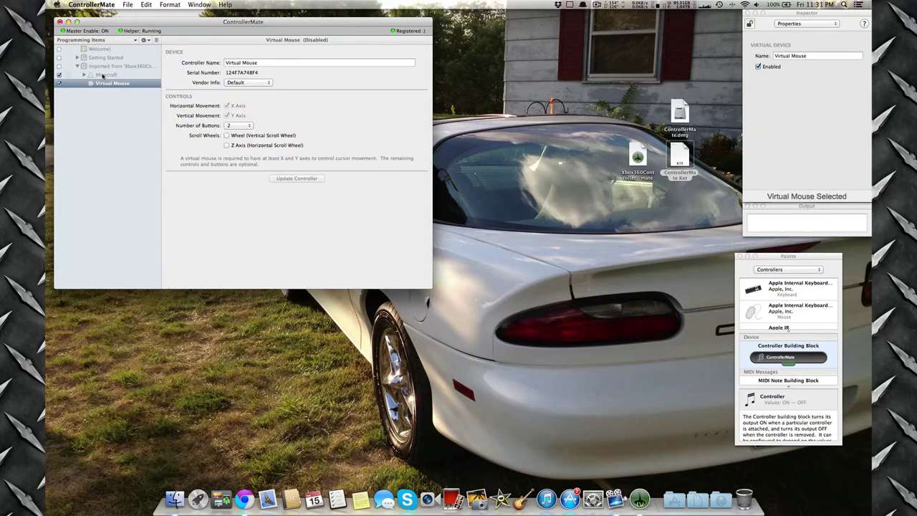
pyautogui.click(103, 75)
pyautogui.click(85, 74)
pyautogui.click(59, 66)
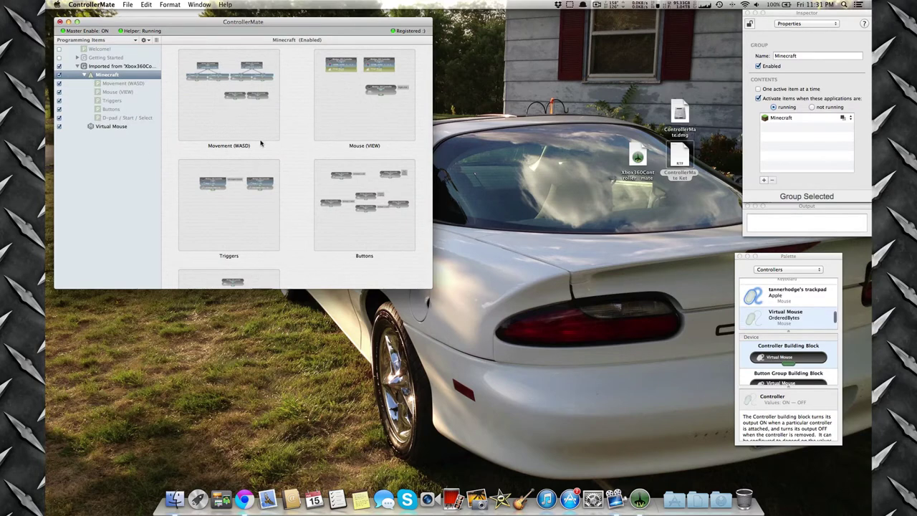
# Step: Open the Mouse (VIEW) page and show the second axis's calibration, input range -32,768 to 32,767
pyautogui.doubleClick(327, 113)
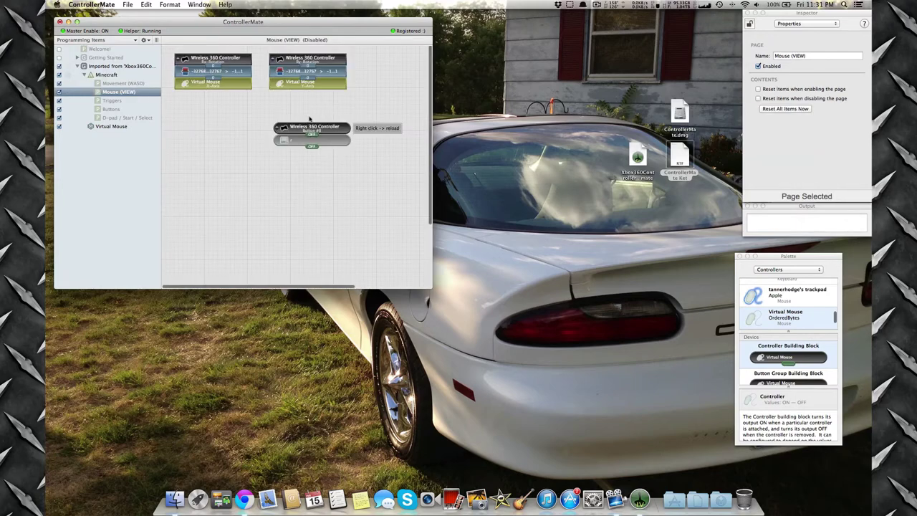
pyautogui.click(309, 81)
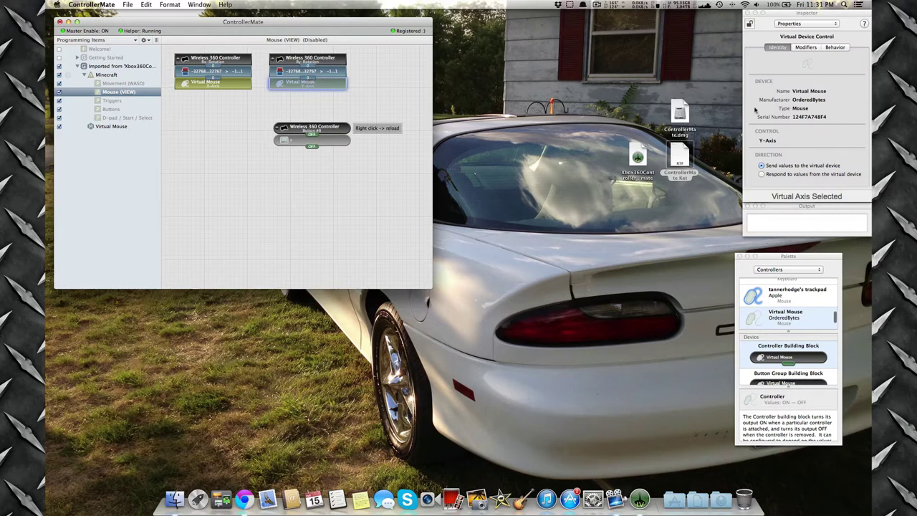
pyautogui.click(811, 56)
pyautogui.click(805, 47)
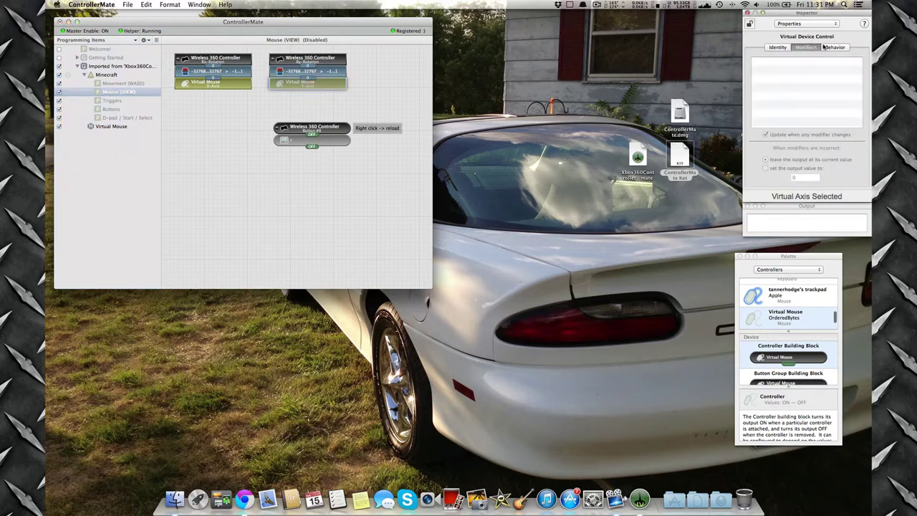
pyautogui.click(829, 47)
pyautogui.click(772, 48)
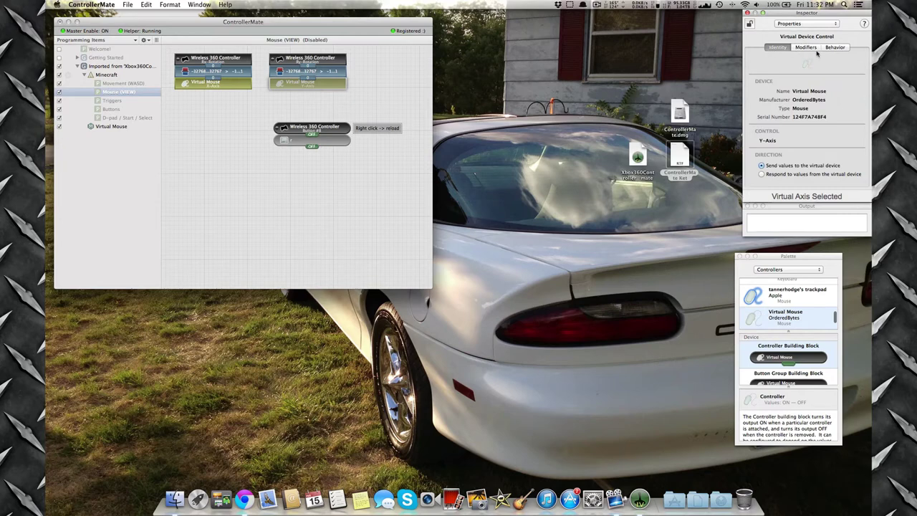
pyautogui.click(349, 69)
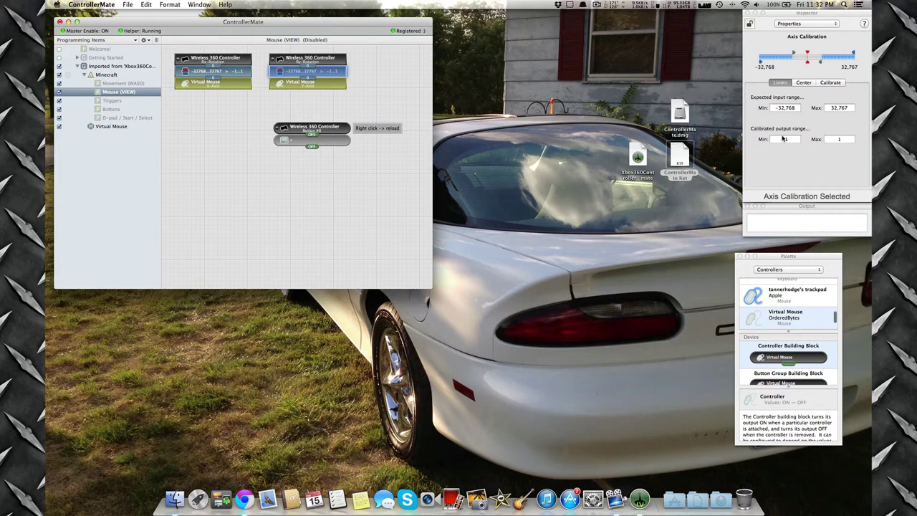
# Step: Set the second controller axis's calibrated output range to -2 to 2
pyautogui.click(848, 140)
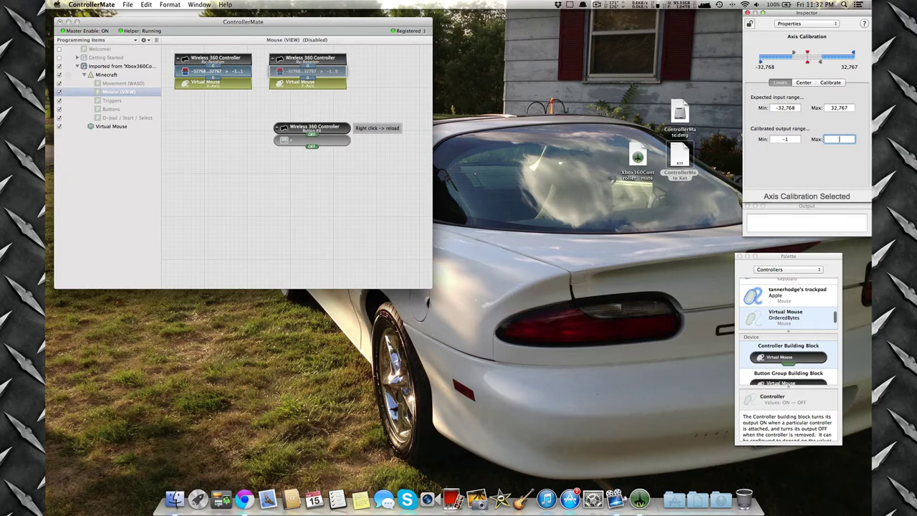
pyautogui.click(791, 143)
pyautogui.press('BackSpace')
pyautogui.click(338, 168)
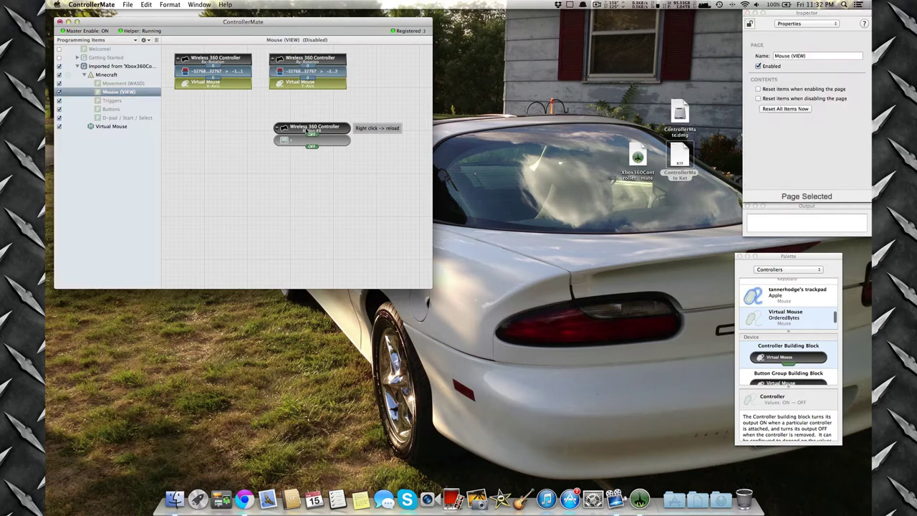
# Step: Set the first controller axis's calibrated output range to -2 to 2 as well
pyautogui.click(242, 63)
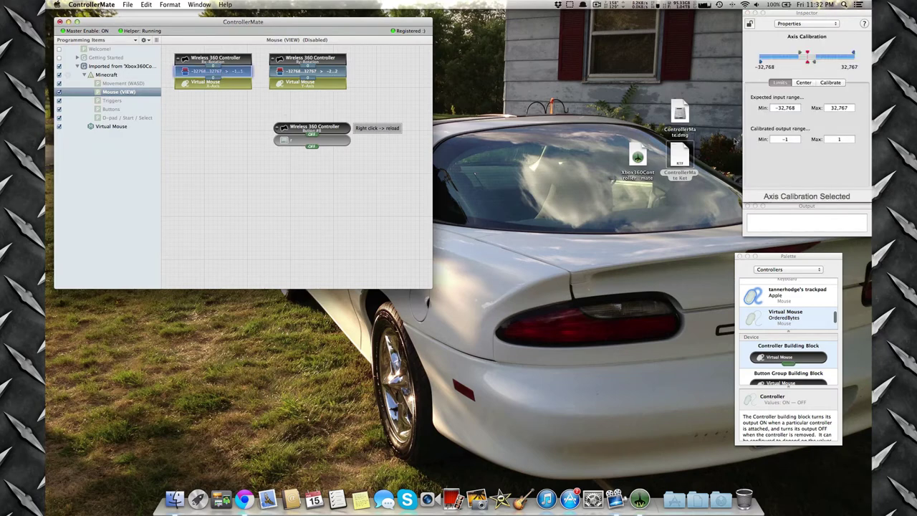
pyautogui.click(800, 139)
pyautogui.press('BackSpace')
pyautogui.write('2')
pyautogui.doubleClick(839, 139)
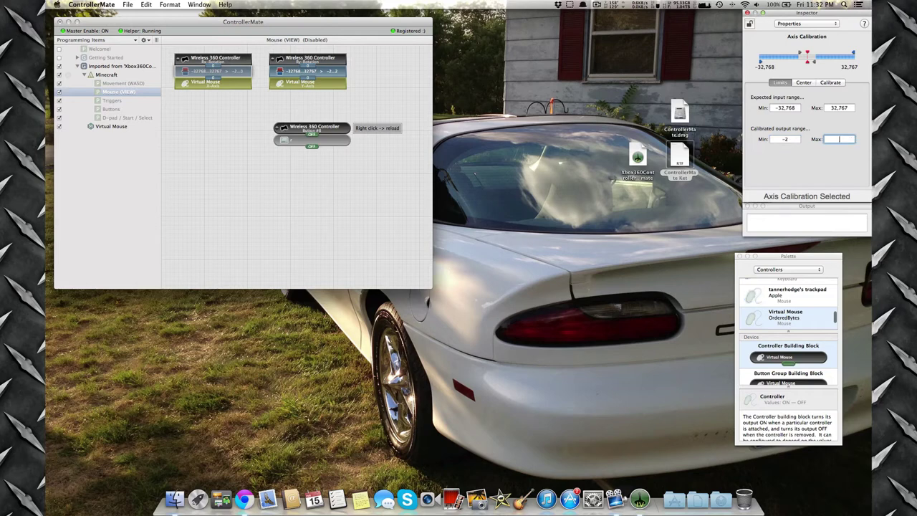
pyautogui.click(359, 214)
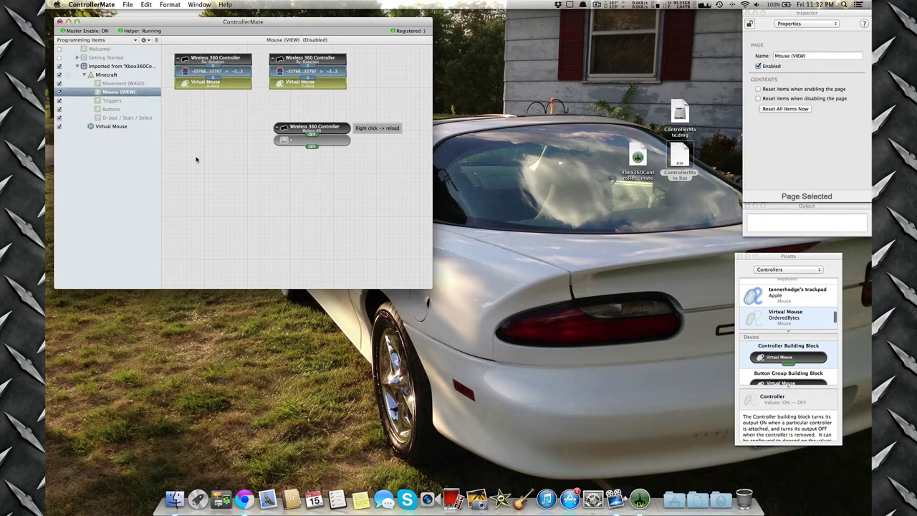
pyautogui.click(125, 5)
# Step: Save the edited mapping and launch Minecraft from the Applications stack
pyautogui.moveTo(115, 4)
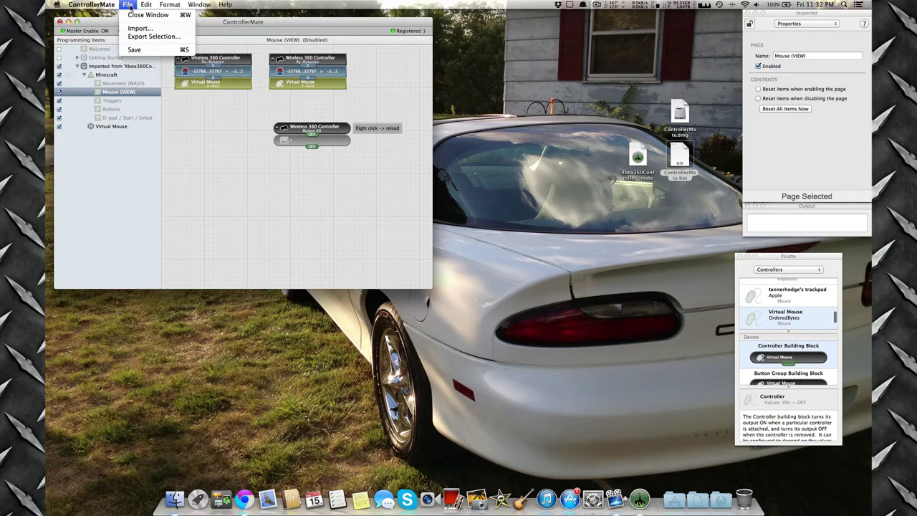
pyautogui.click(194, 108)
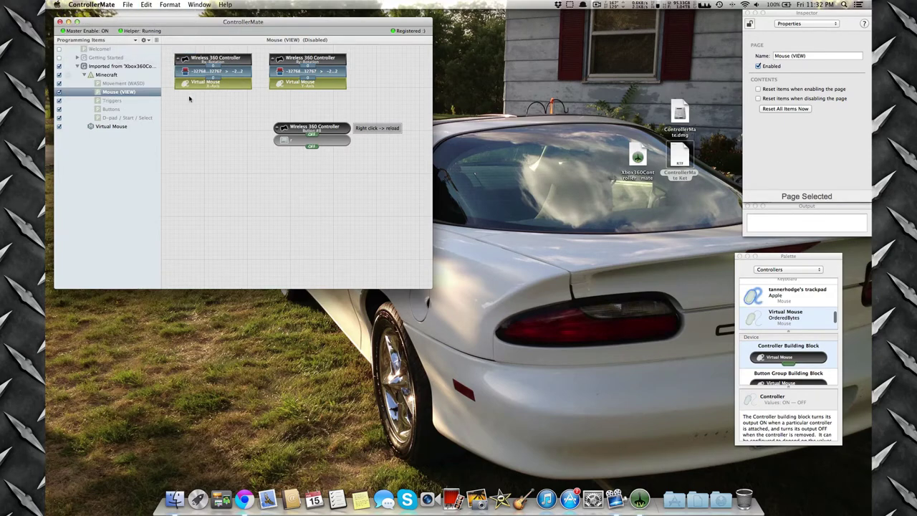
pyautogui.click(674, 499)
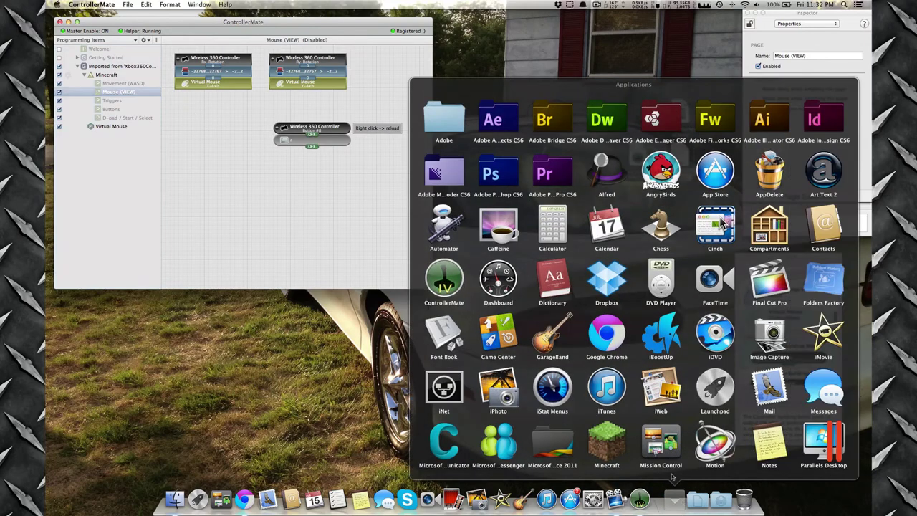
pyautogui.click(607, 443)
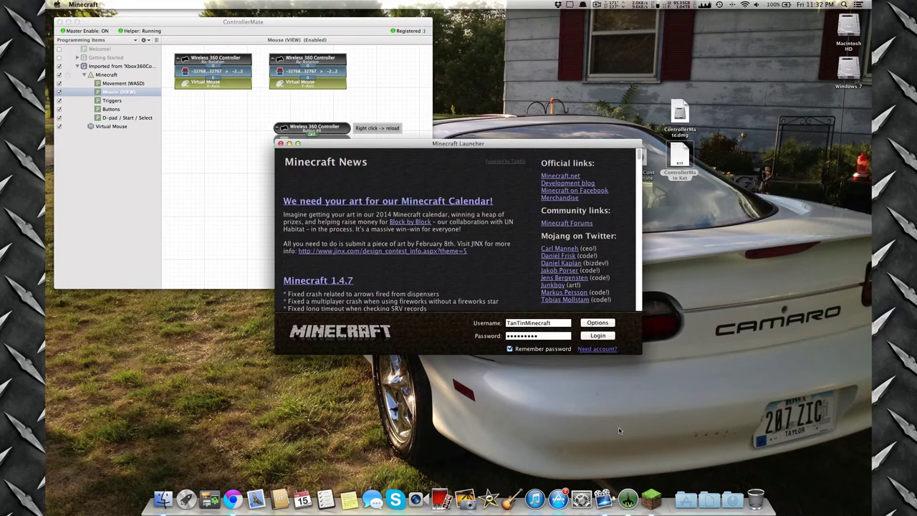
# Step: Log in to Minecraft 1.4.7 and join the saved TanTin multiplayer server
pyautogui.click(593, 335)
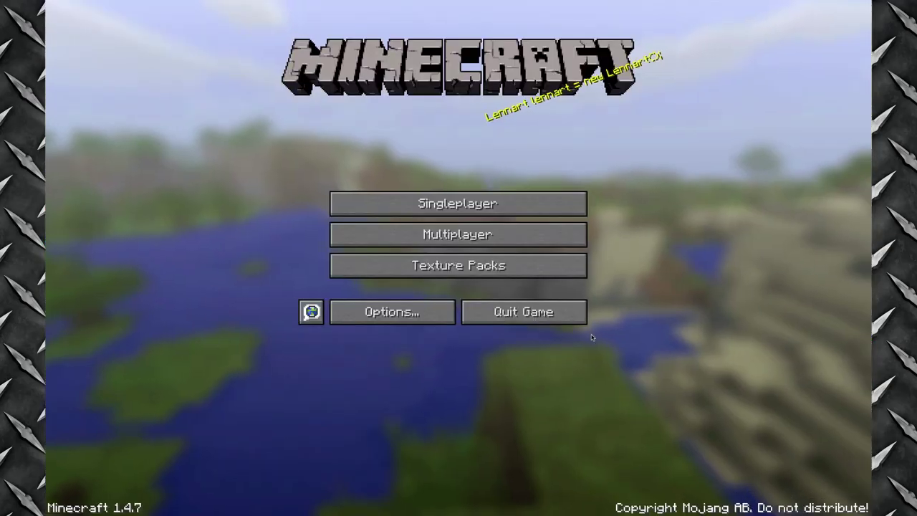
pyautogui.click(501, 235)
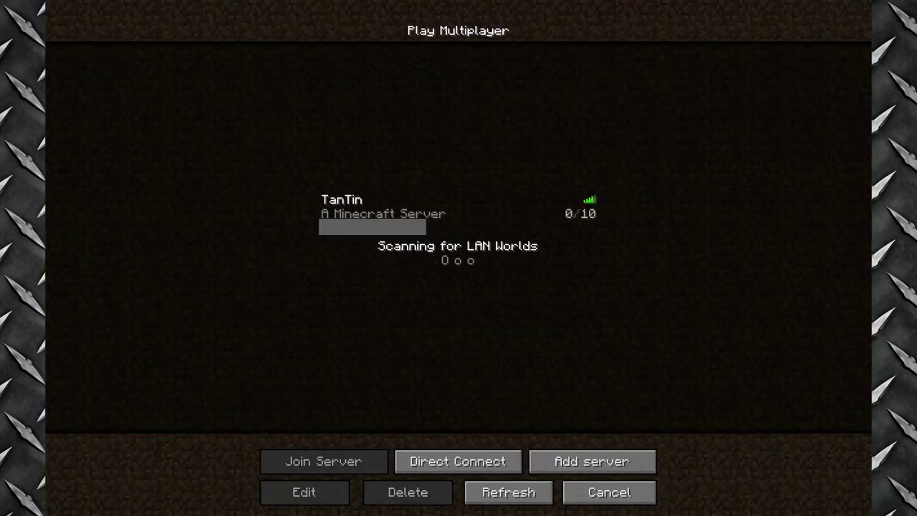
pyautogui.click(333, 226)
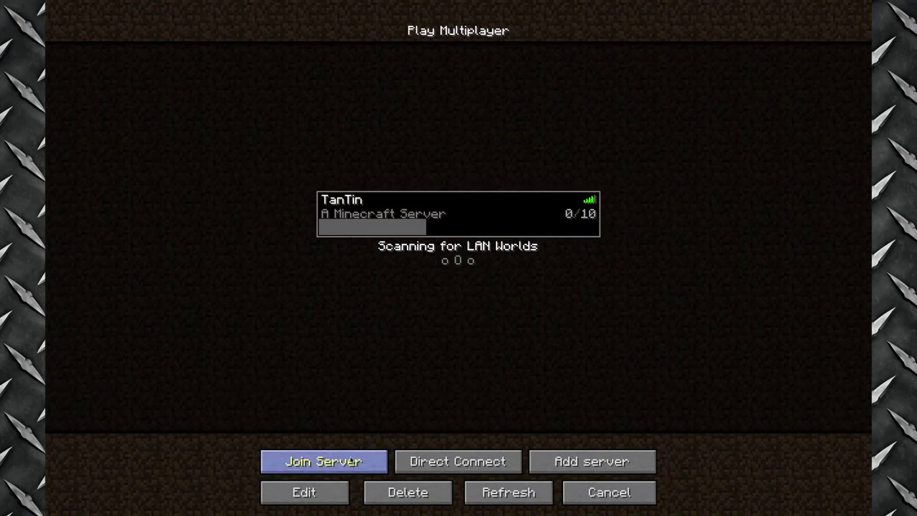
pyautogui.click(351, 460)
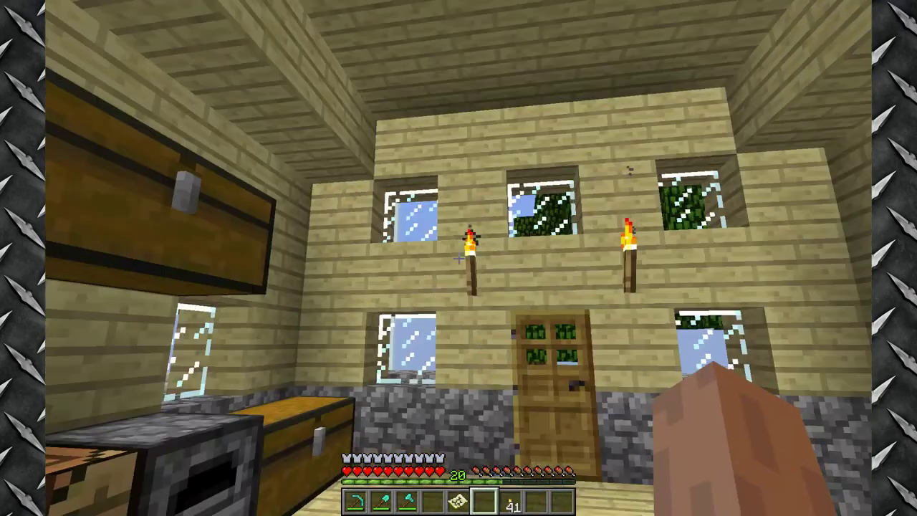
# Step: Walk to the wooden door with the controller, open it, and step outside
pyautogui.press('w')
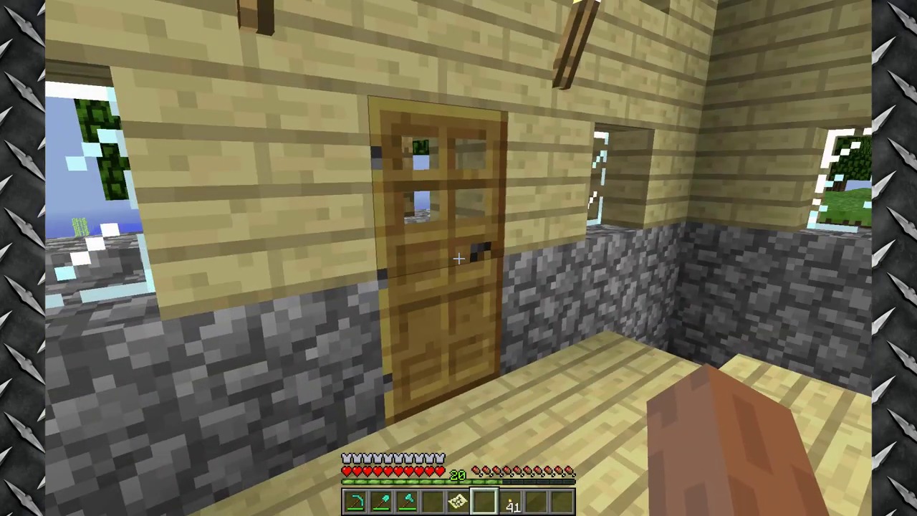
pyautogui.press('w')
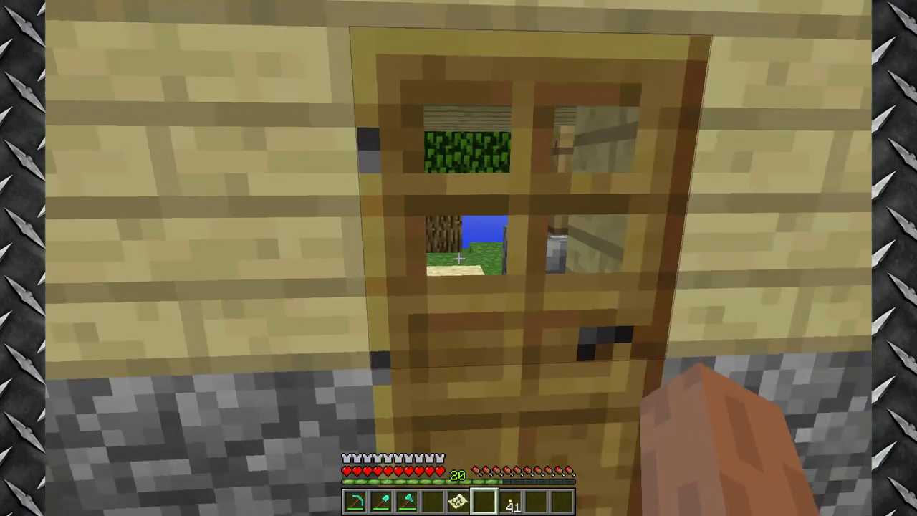
pyautogui.rightClick(458, 258)
pyautogui.press('w')
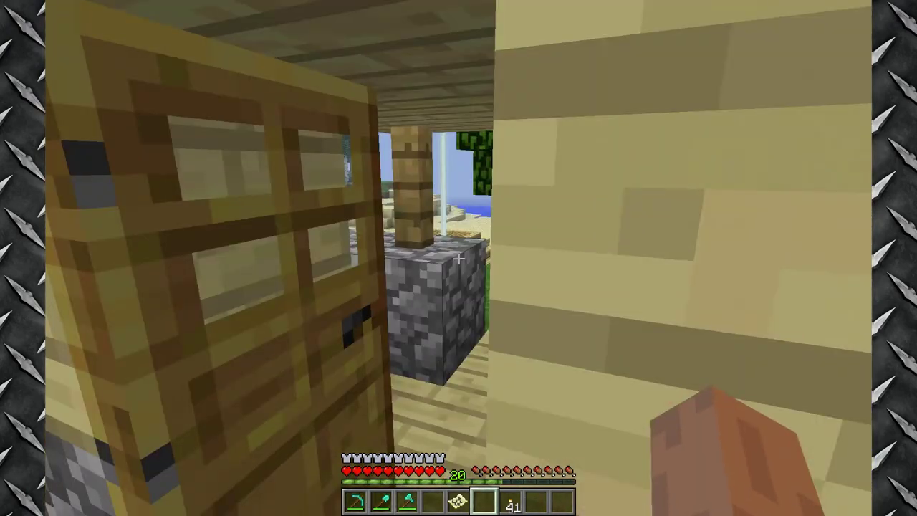
pyautogui.press('w')
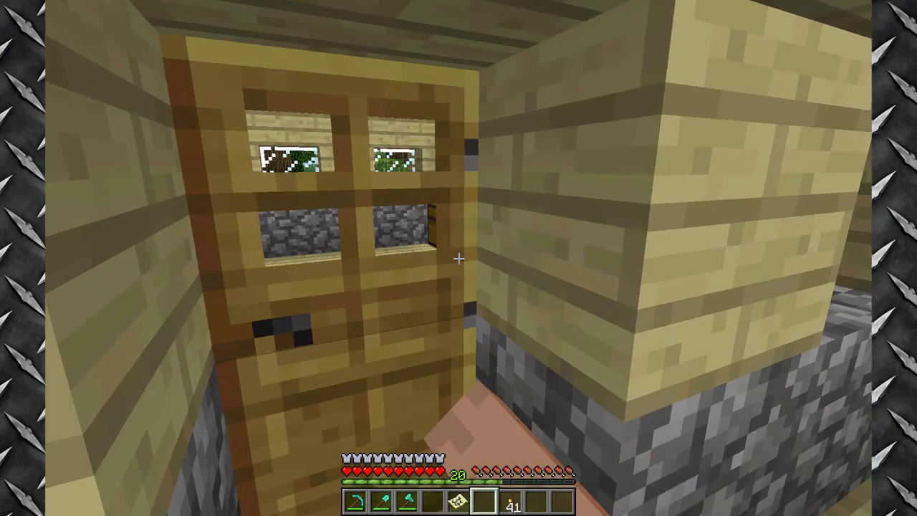
pyautogui.rightClick(459, 258)
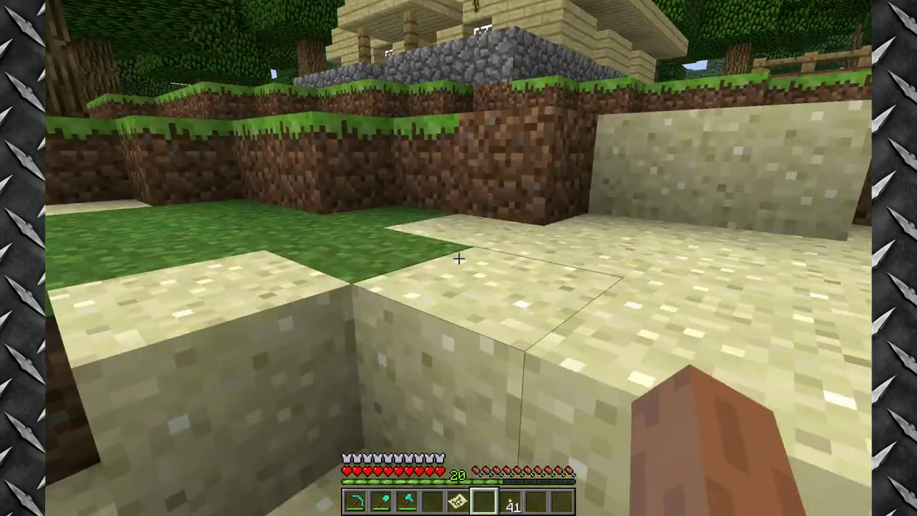
# Step: Walk from the grass ledge to the pond's sand shore, looking toward the fenced crops
pyautogui.press('w')
pyautogui.press('space')
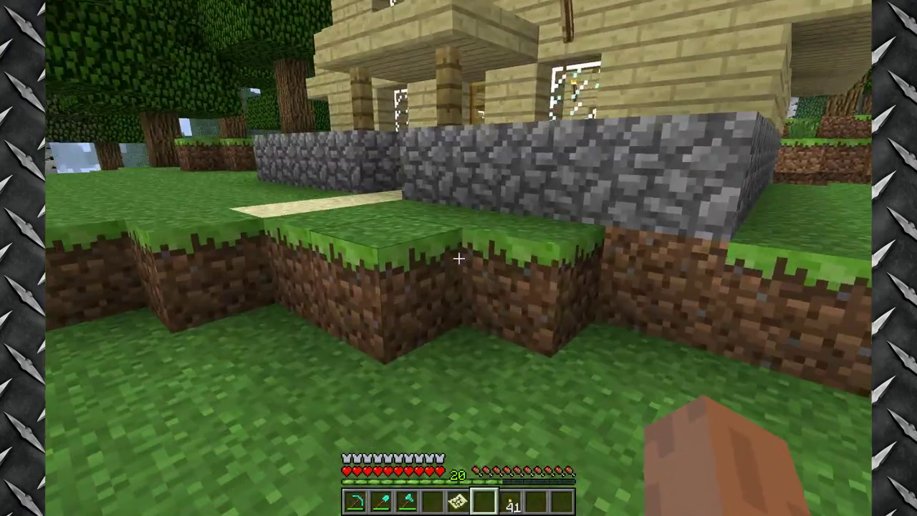
pyautogui.press('w')
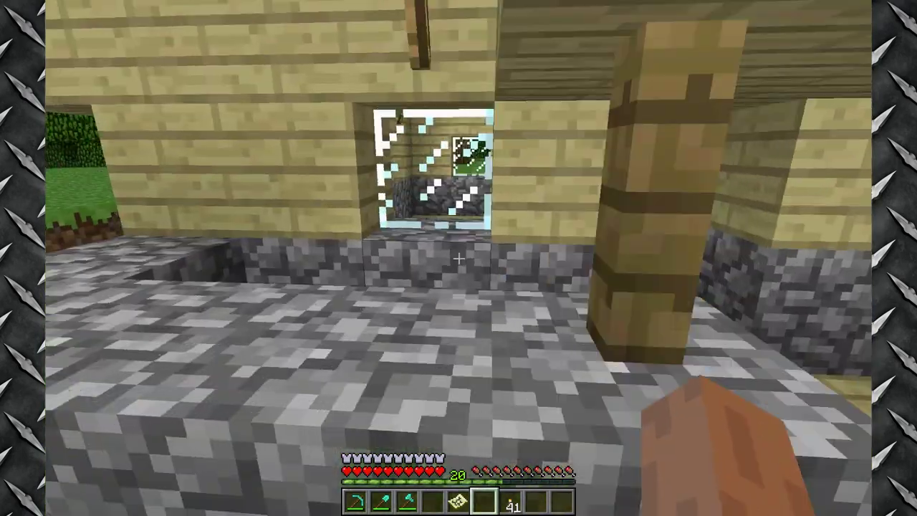
pyautogui.press('w')
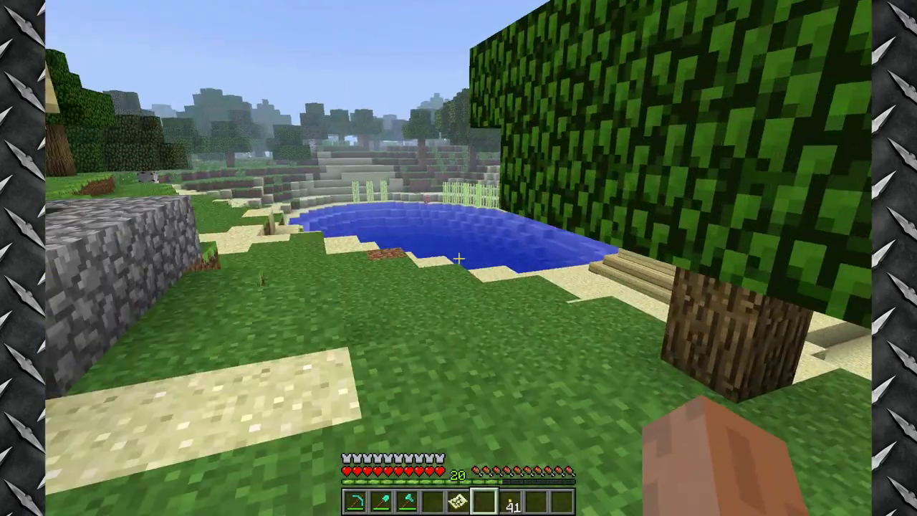
pyautogui.press('w')
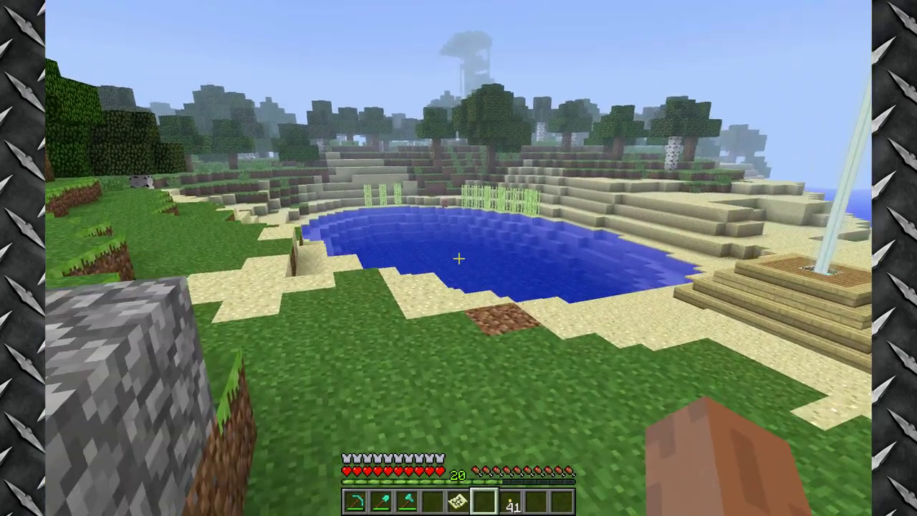
pyautogui.press('w')
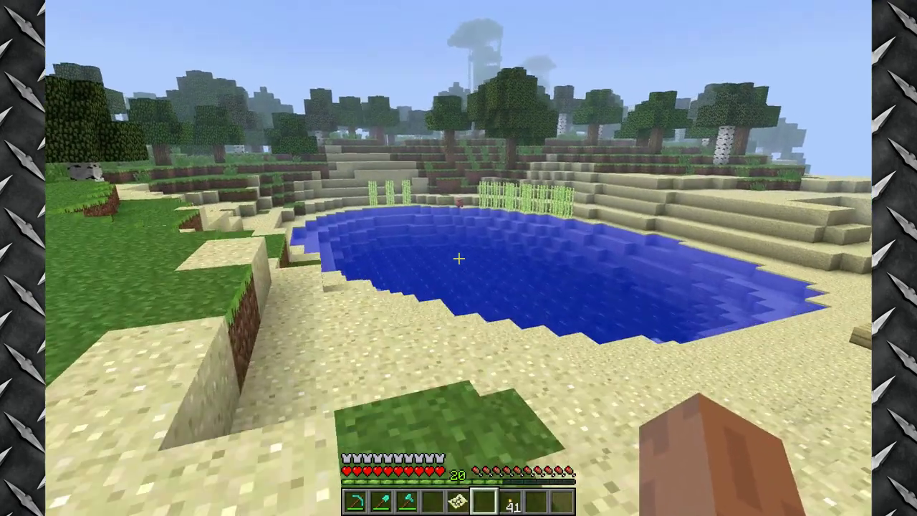
pyautogui.press('w')
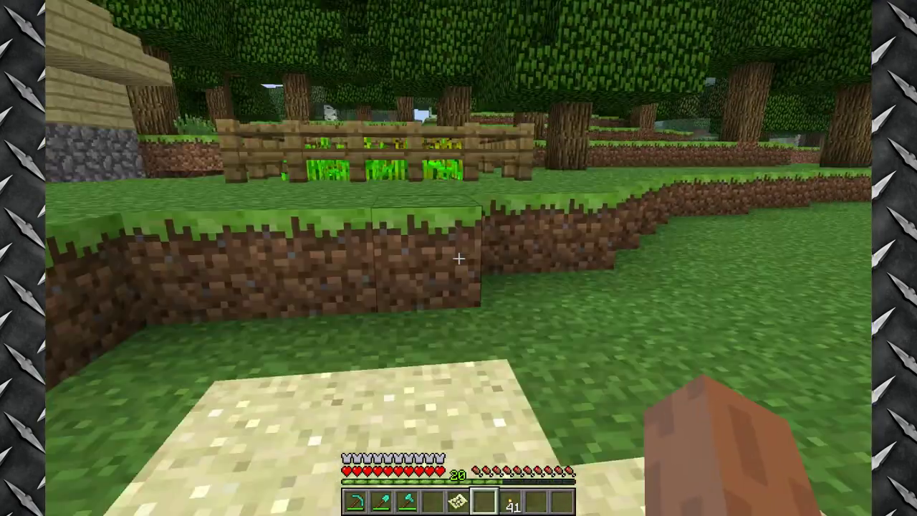
pyautogui.press('w')
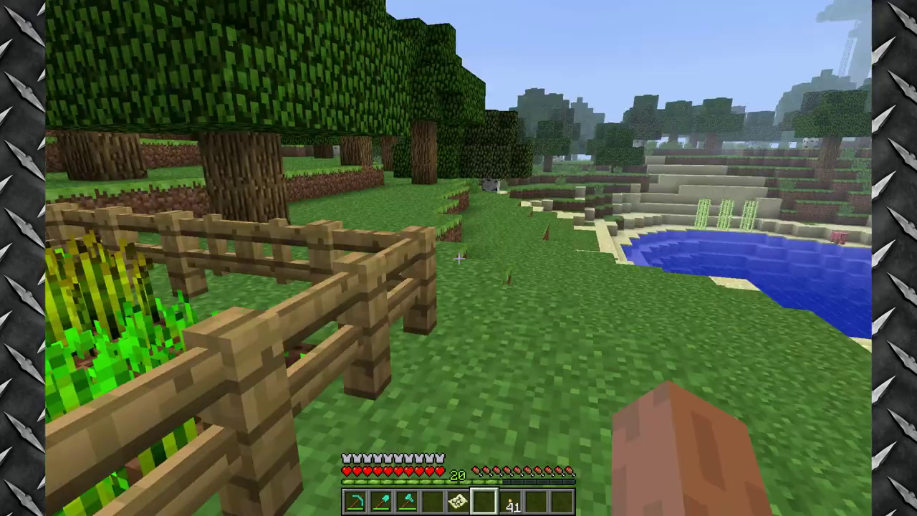
# Step: Walk along the house's cobblestone foundation, look around, then pause the game
pyautogui.press('w')
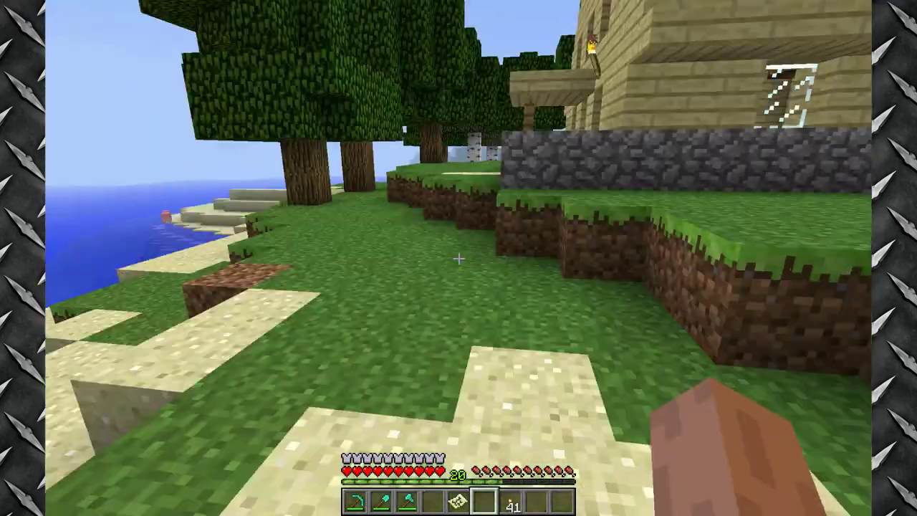
pyautogui.press('w')
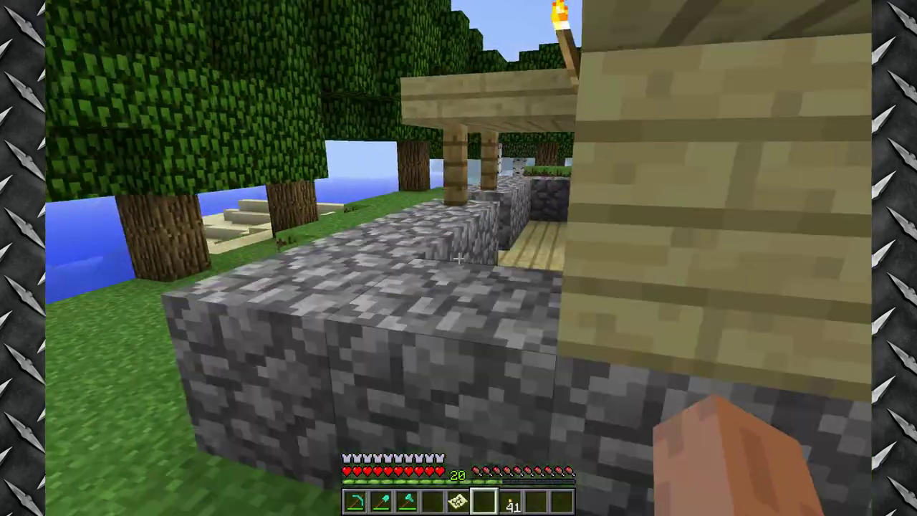
pyautogui.press('w')
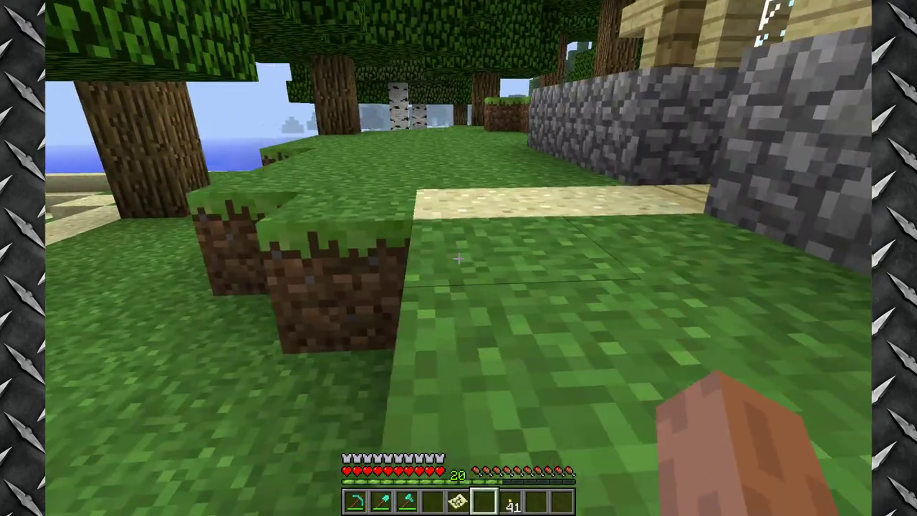
pyautogui.press('w')
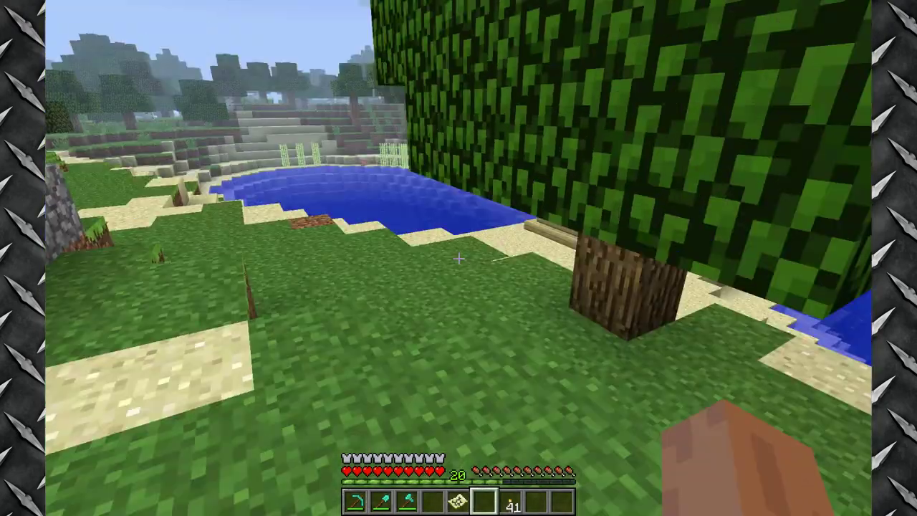
pyautogui.press('w')
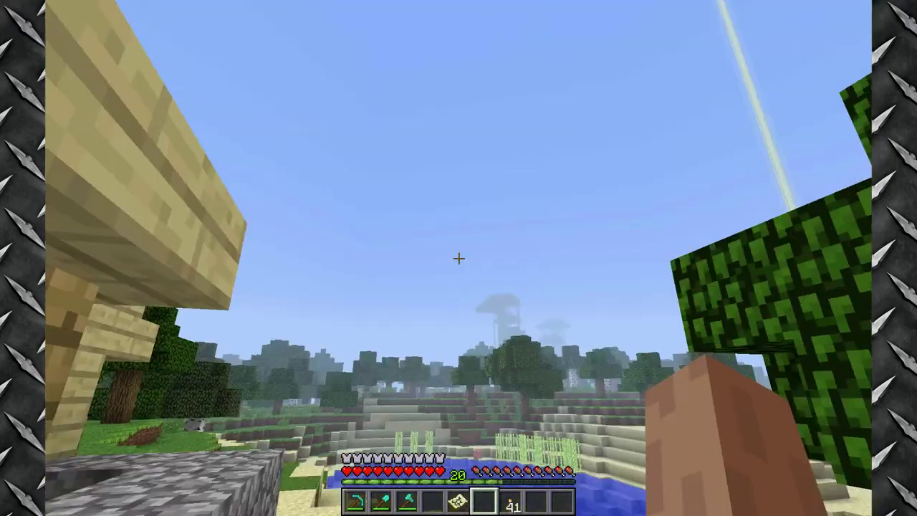
pyautogui.press('Escape')
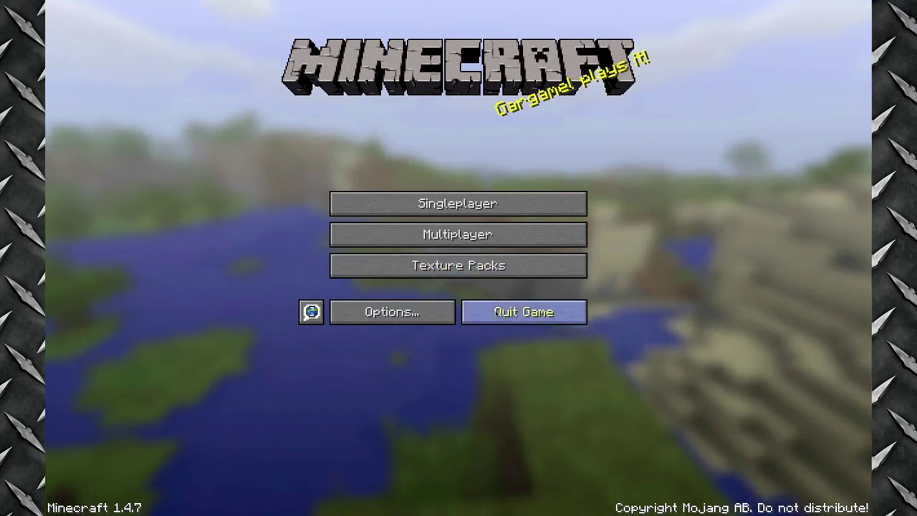
# Step: Quit Minecraft from its title screen
pyautogui.click(496, 313)
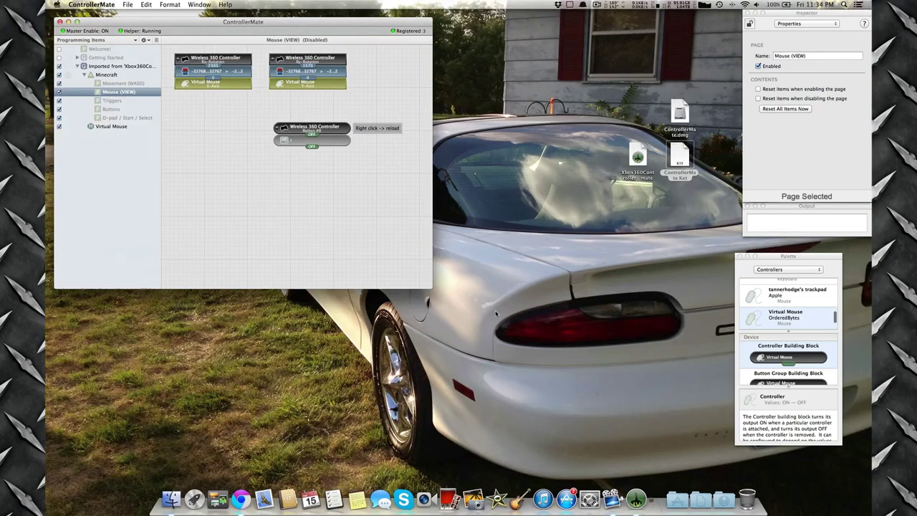